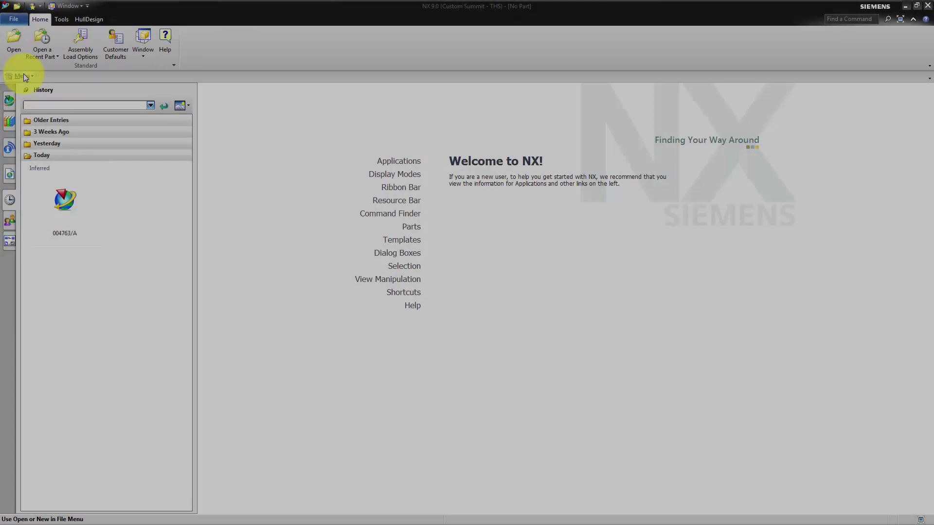
Start a Create Clone Assembly operation from the Assemblies > Cloning commands.
click(22, 76)
mouse_move(51, 125)
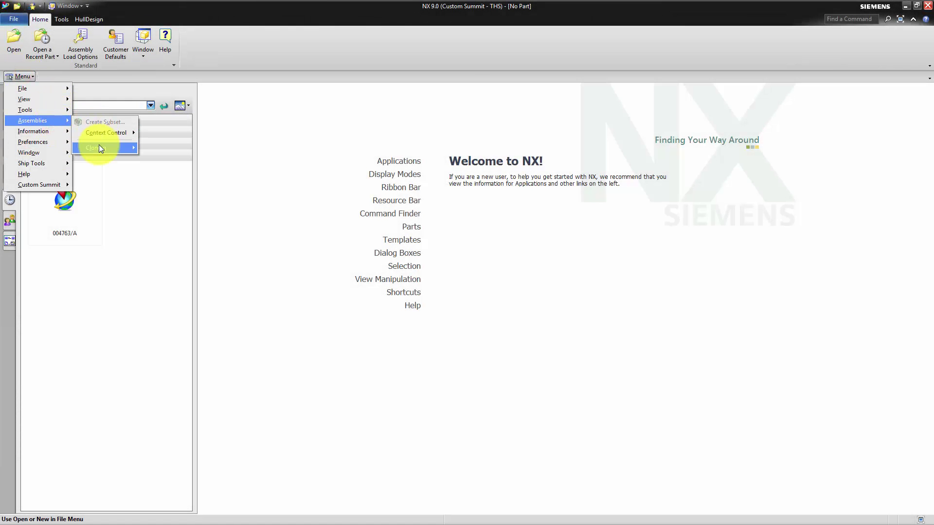
mouse_move(98, 145)
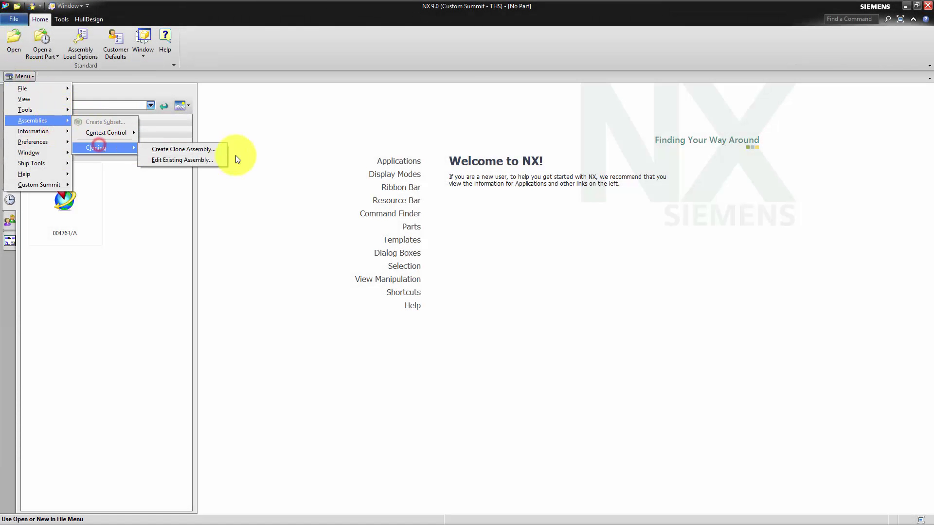
click(208, 153)
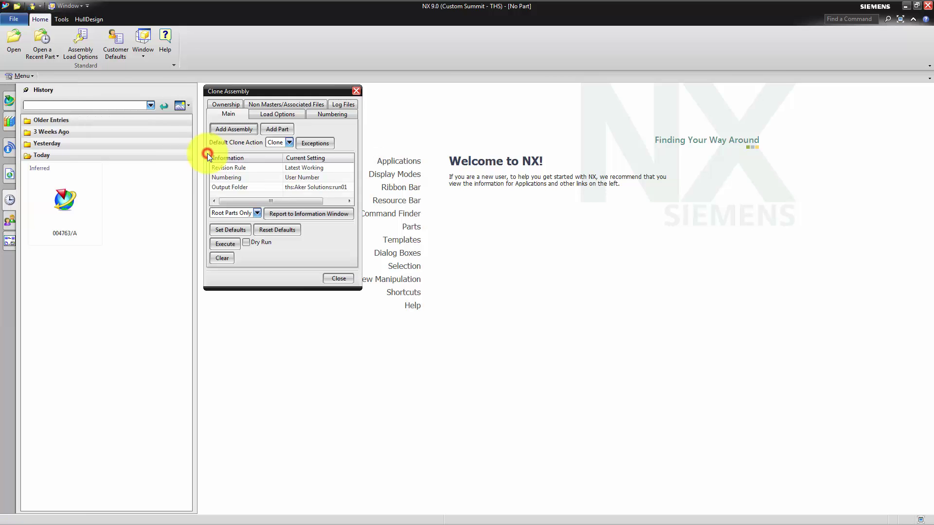
Set the default owner and Engineering group, then pick 004765/A, 004858/A and 004859/A as exceptions.
click(230, 106)
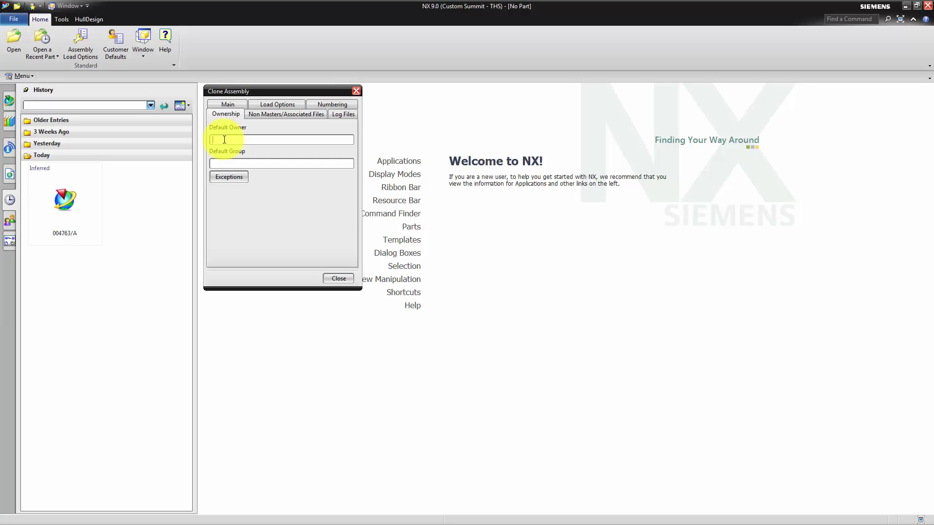
text(ths)
text(Engineerin)
text(g)
click(228, 176)
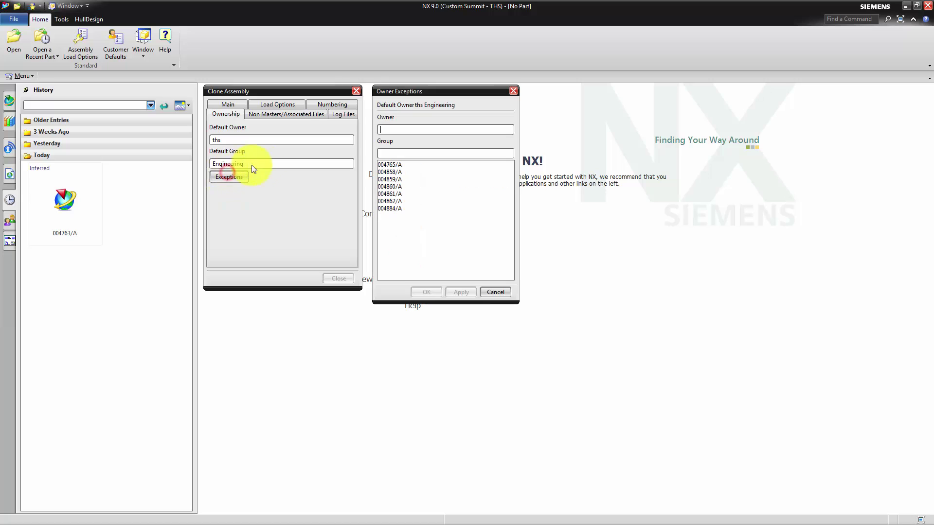
click(400, 167)
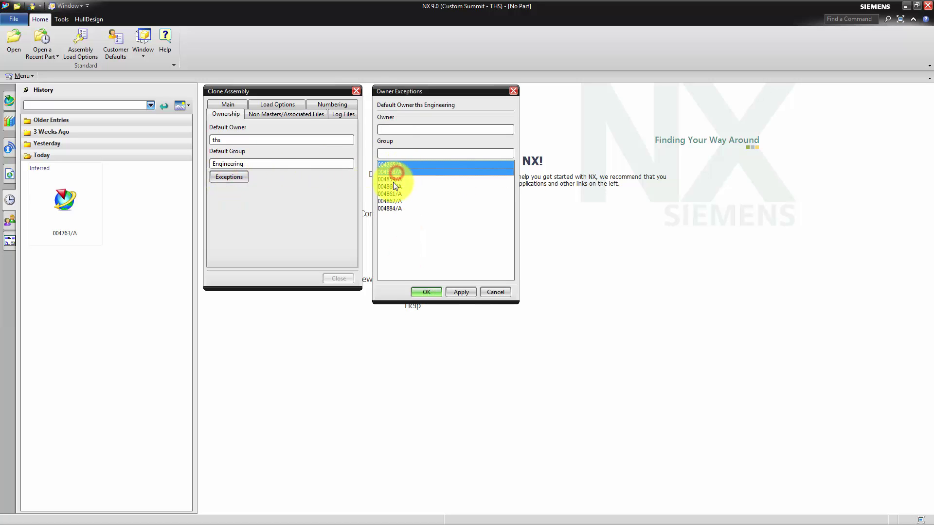
shift+click(393, 180)
Give the exception items an owner and the group Project Administration.
click(391, 128)
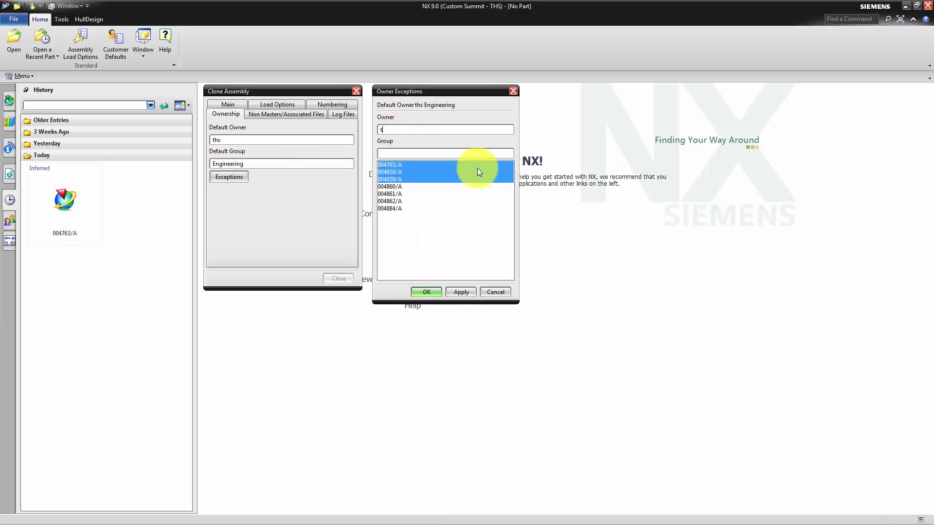
text(ths)
key(Tab)
text(o)
key(BackSpace)
text(Project Administration)
Confirm the owner exceptions and execute the clone as a Dry Run.
click(428, 293)
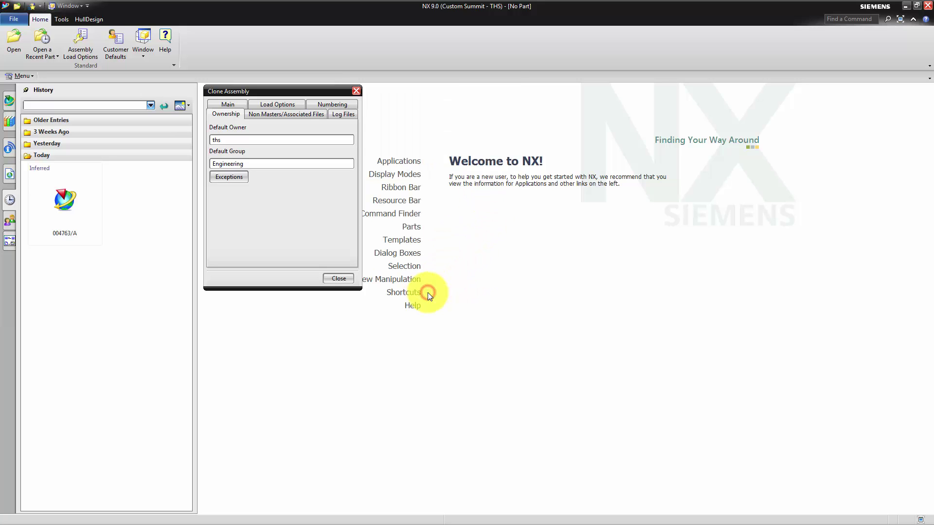
click(229, 103)
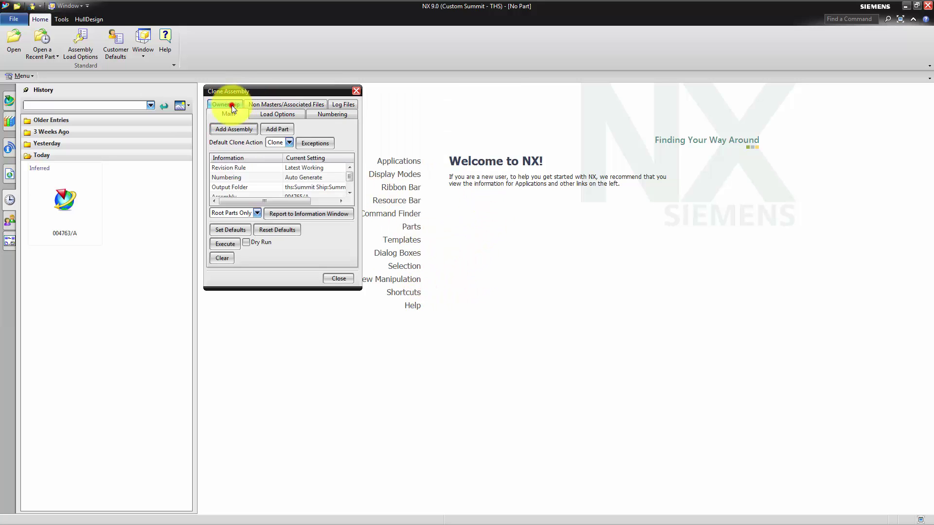
click(244, 241)
click(239, 243)
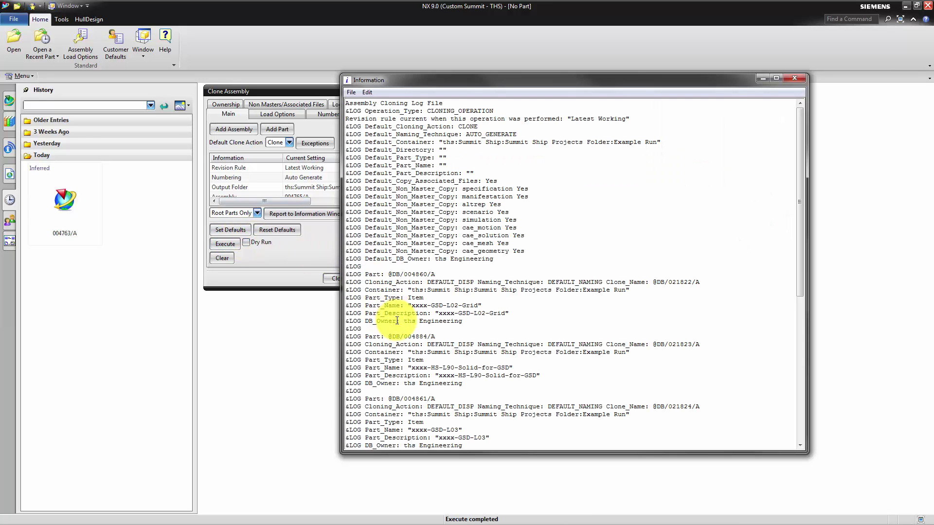
Check the log's DB_Owner lines for the Project Administration owner entry.
drag(404, 323, 417, 327)
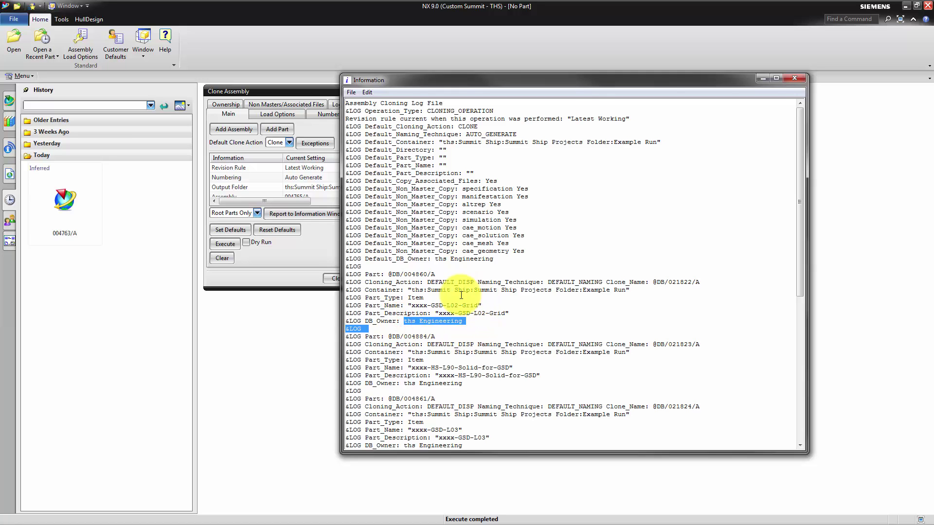
scroll(448, 288, down, 1)
scroll(448, 287, down, 7)
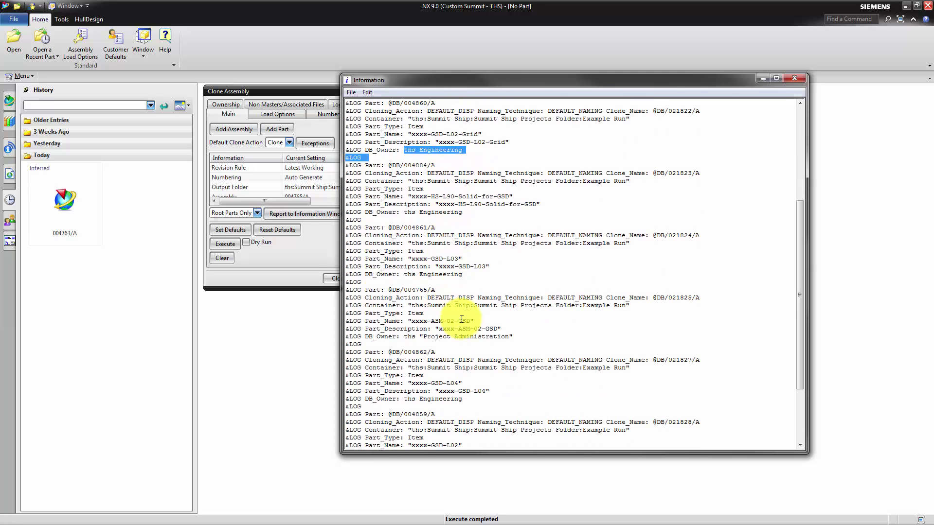
drag(512, 336, 425, 334)
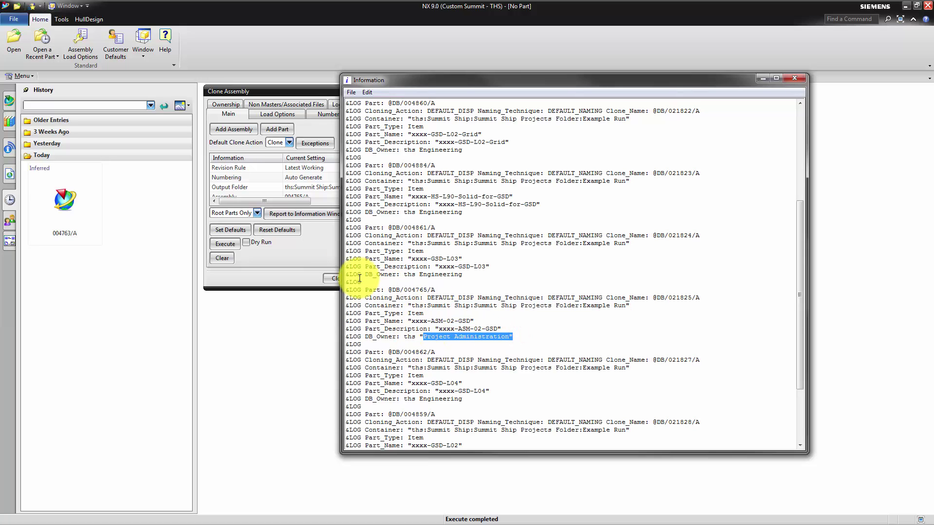
click(272, 261)
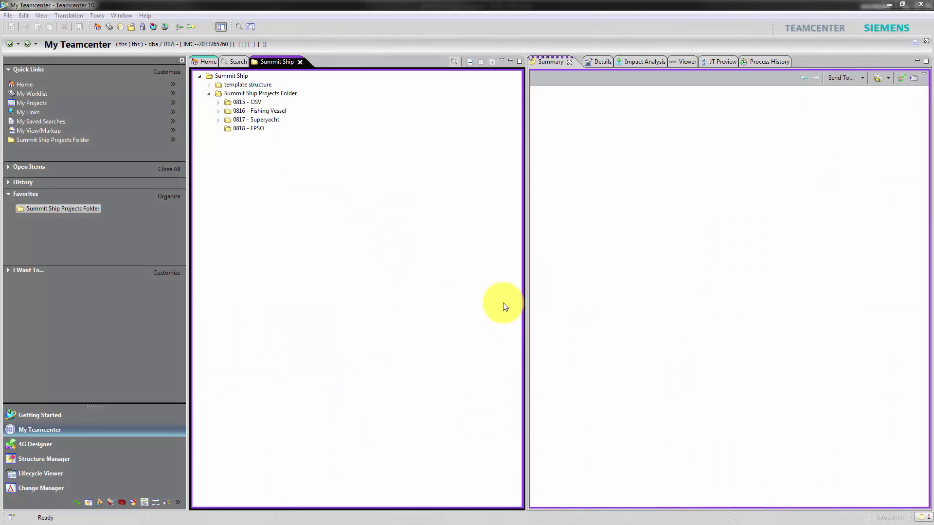
Inspect the Summit Ship Projects Folder from Favorites, then expand and collapse the template structure.
click(279, 92)
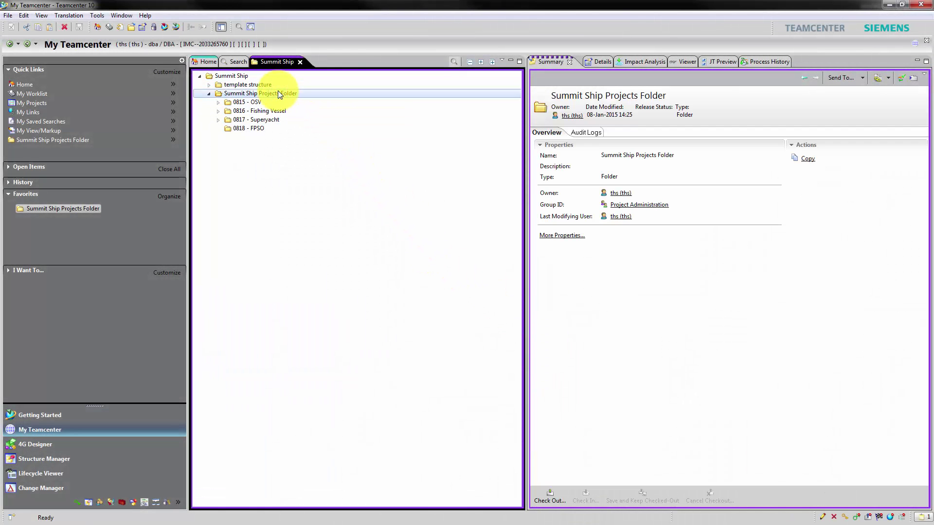
click(63, 213)
double_click(62, 213)
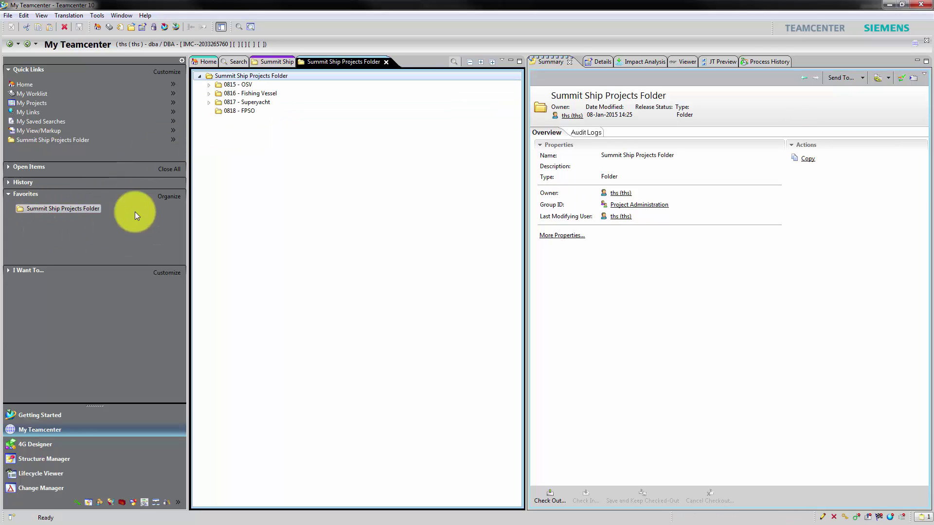
click(387, 62)
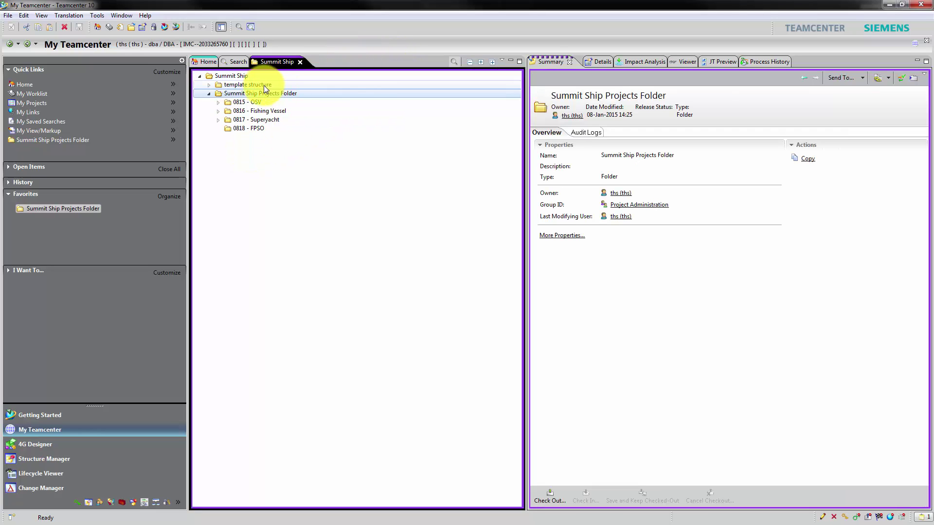
click(209, 85)
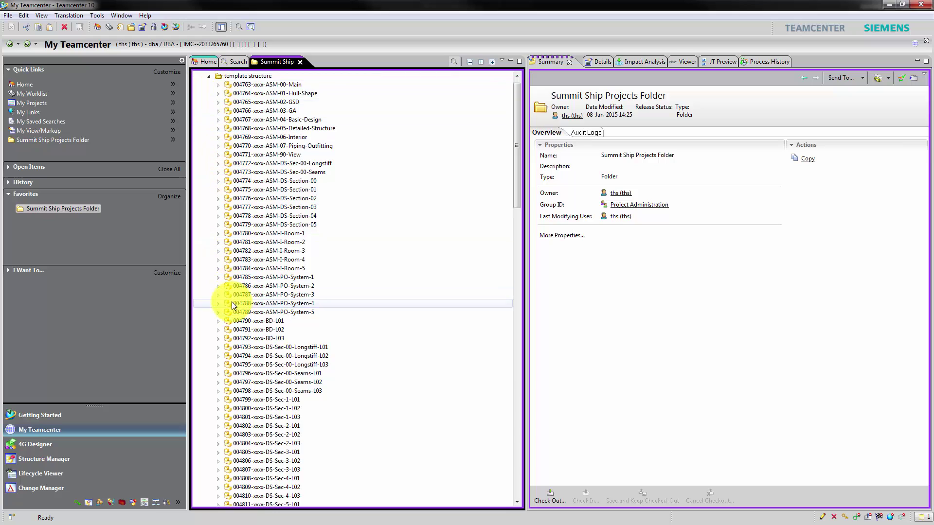
click(208, 77)
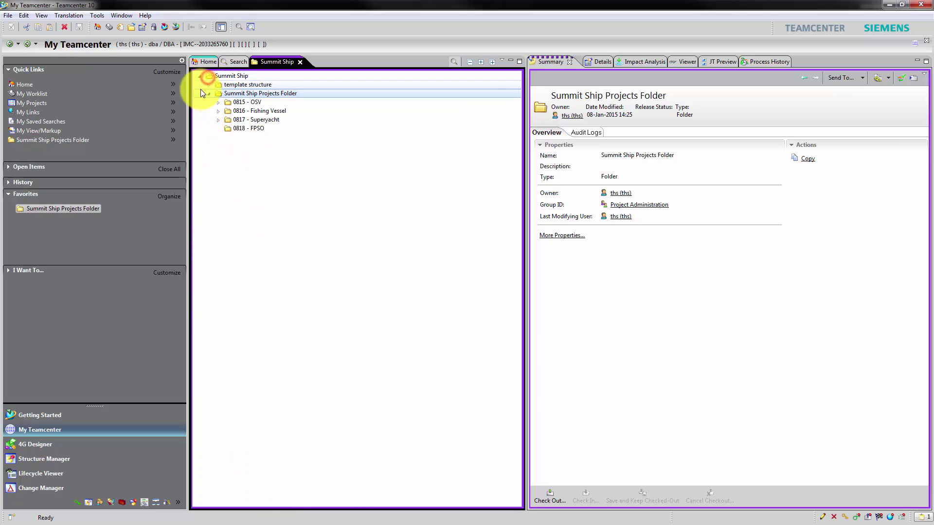
Change the session group to Project Administration in User Settings.
click(227, 44)
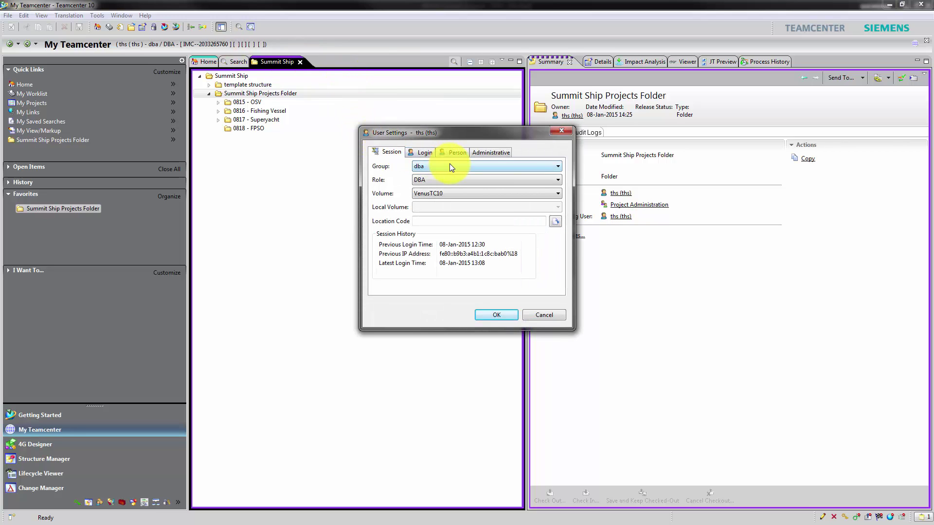
click(473, 168)
click(466, 180)
click(501, 317)
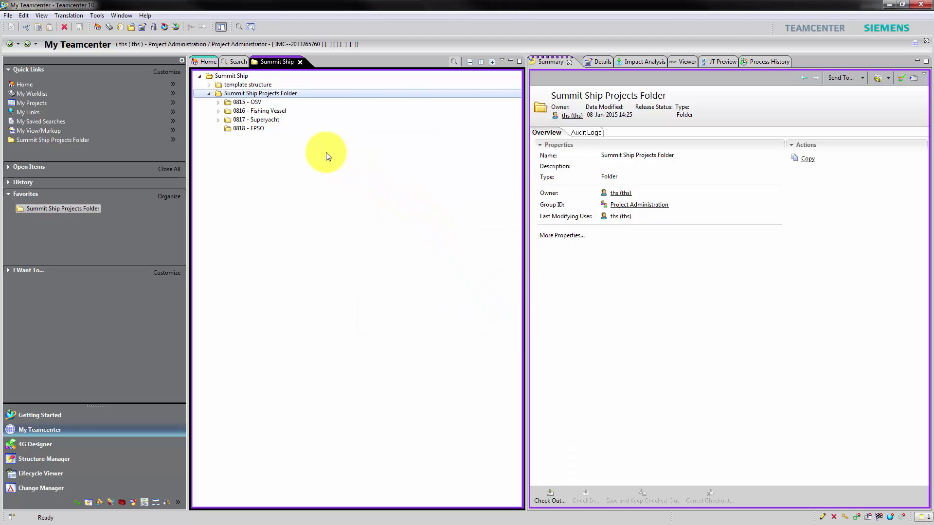
Begin creating a new folder from the File > New menu.
click(4, 18)
mouse_move(19, 22)
click(162, 35)
click(504, 397)
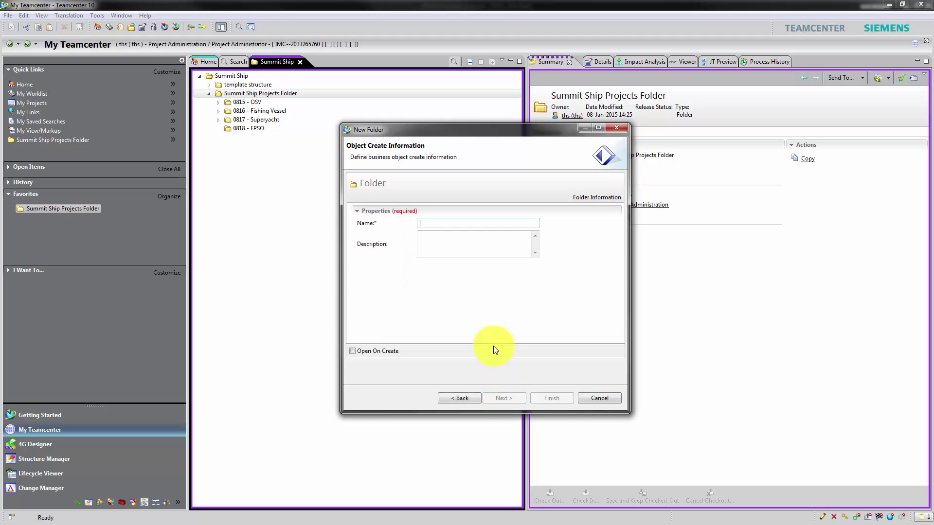
Name the folder '1501 - new project', create it, and select it.
text(15-01)
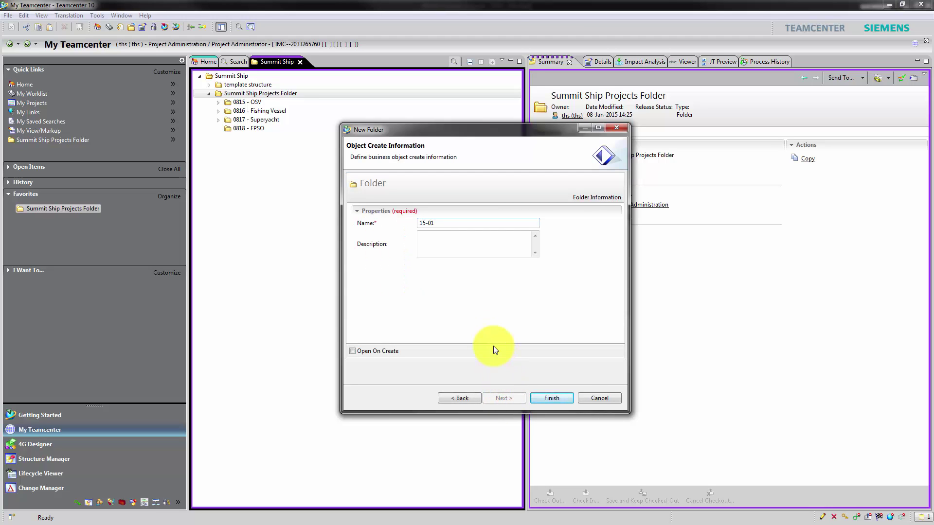
key(BackSpace)
key(BackSpace)
key(BackSpace)
text(01-)
key(BackSpace)
text(- new project)
key(Return)
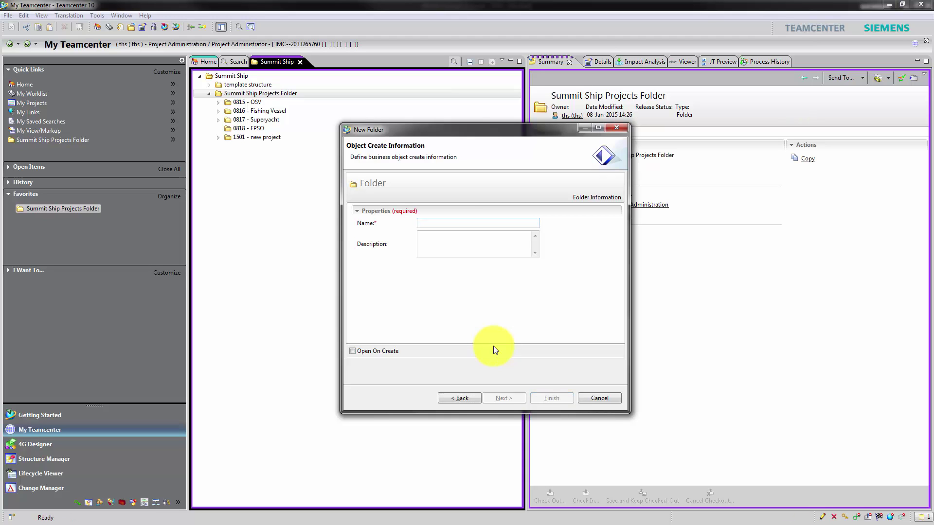
click(592, 399)
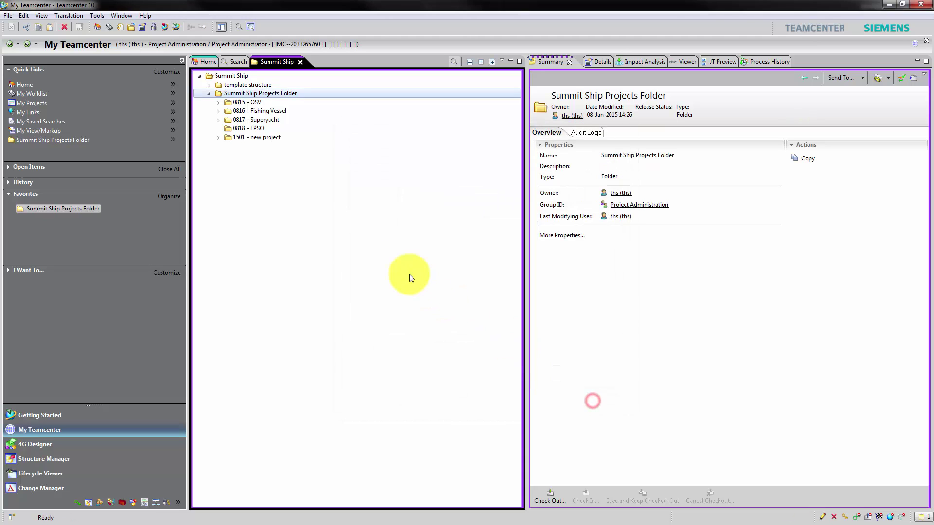
click(249, 139)
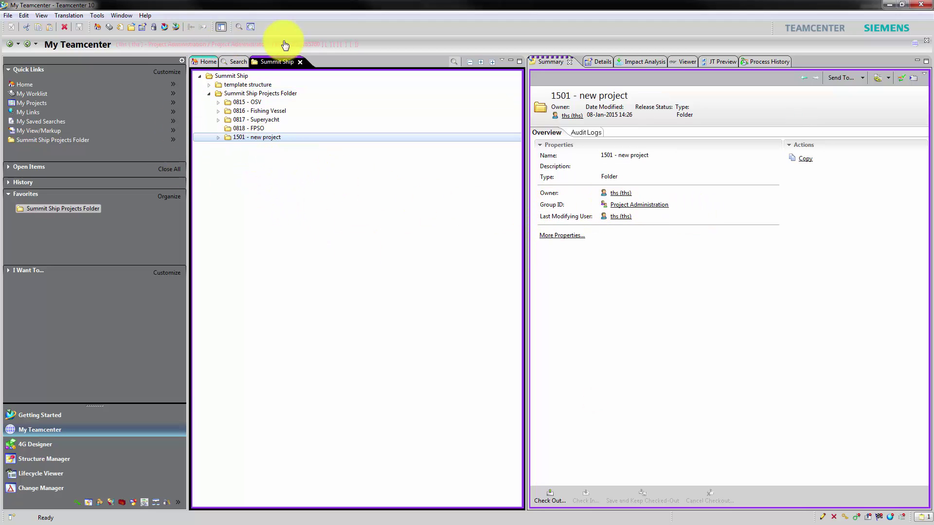
Select 004763-xxxx-ASM-00-Main, switch the session group back to dba, and open it in NX.
click(209, 85)
click(243, 84)
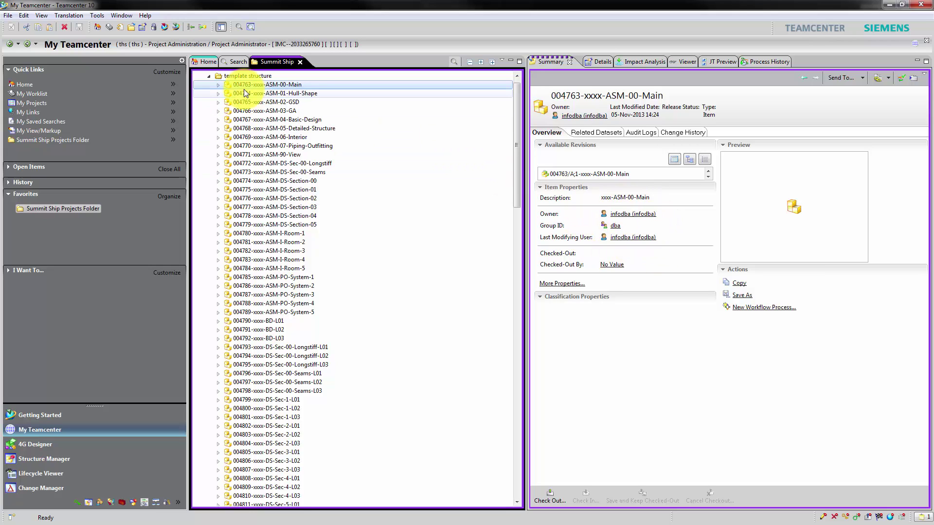
click(206, 44)
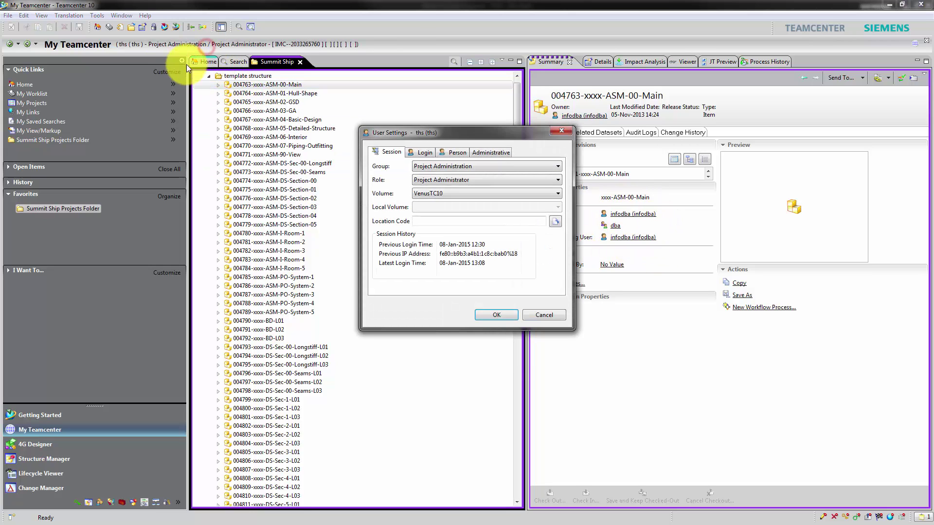
click(452, 167)
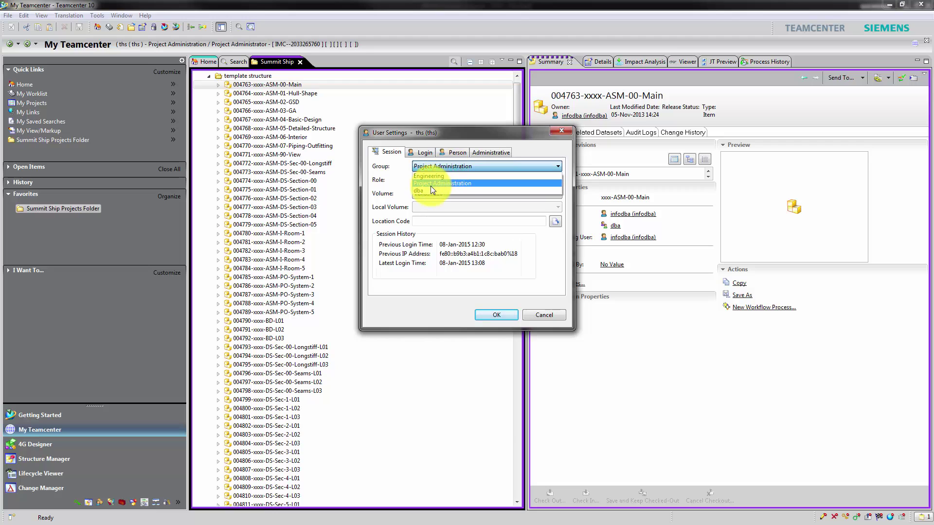
click(430, 190)
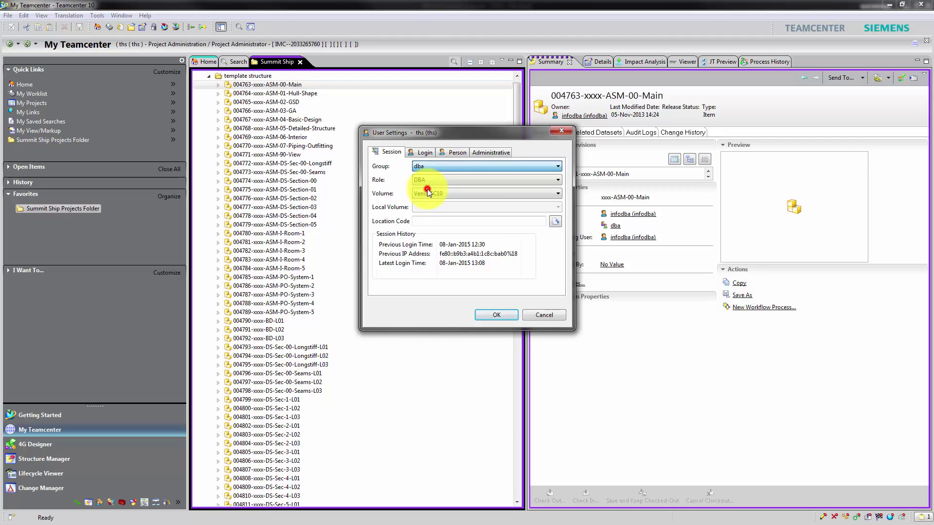
click(509, 315)
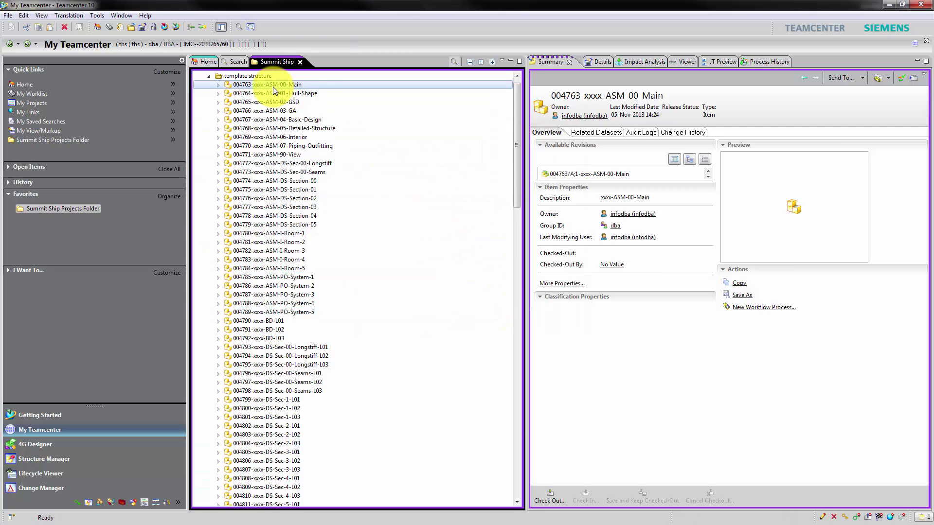
click(165, 27)
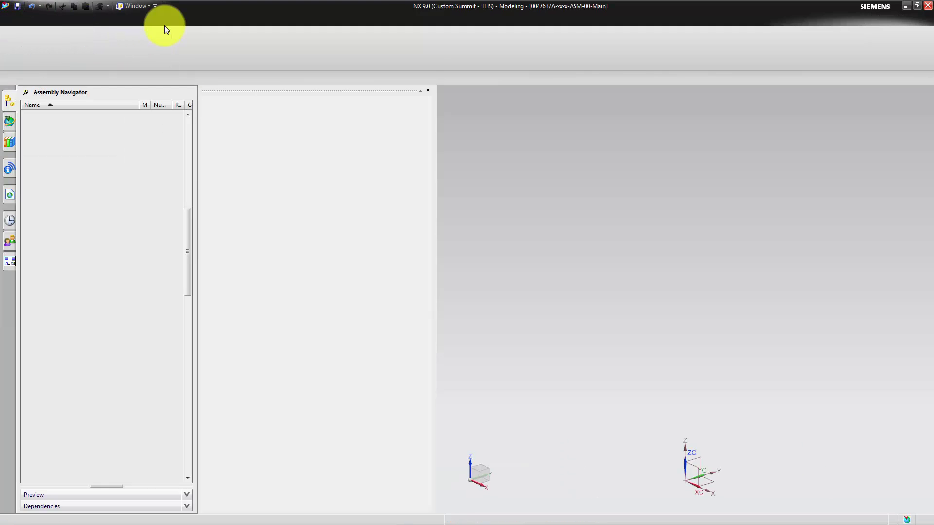
Select the main assembly and its nine components, sorted by the Number column.
click(93, 144)
shift+click(97, 222)
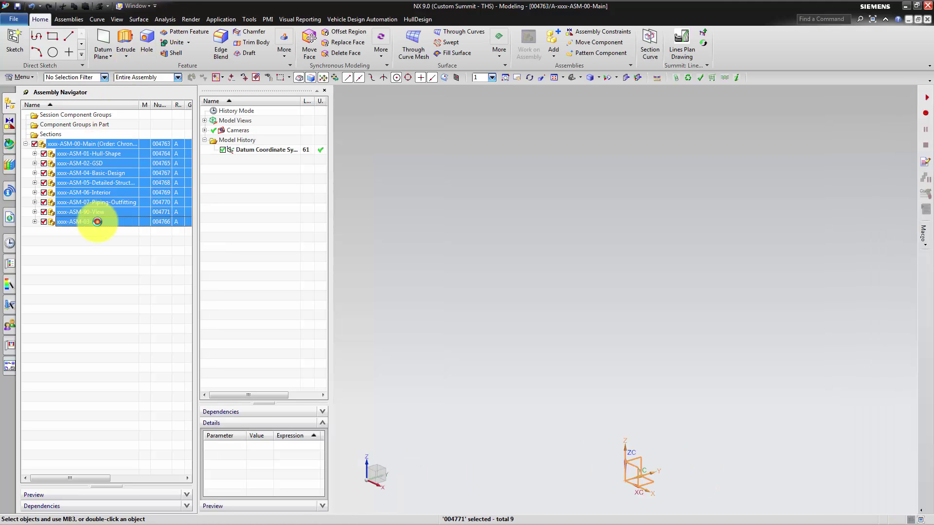
click(155, 103)
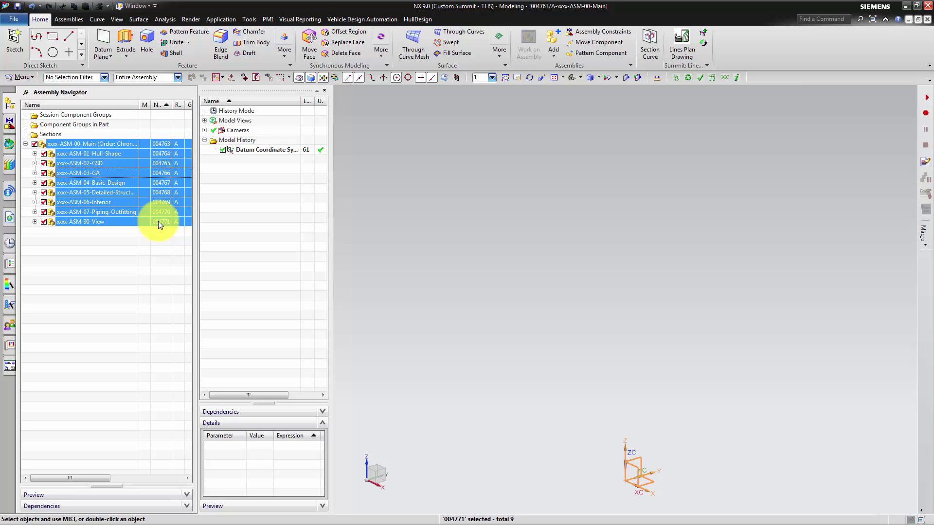
Close all open parts in NX.
click(23, 22)
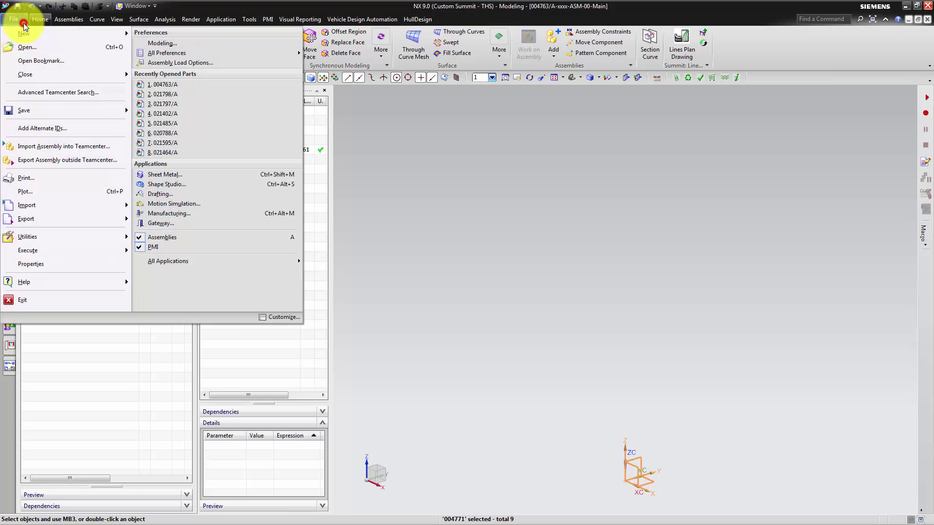
mouse_move(31, 74)
click(148, 71)
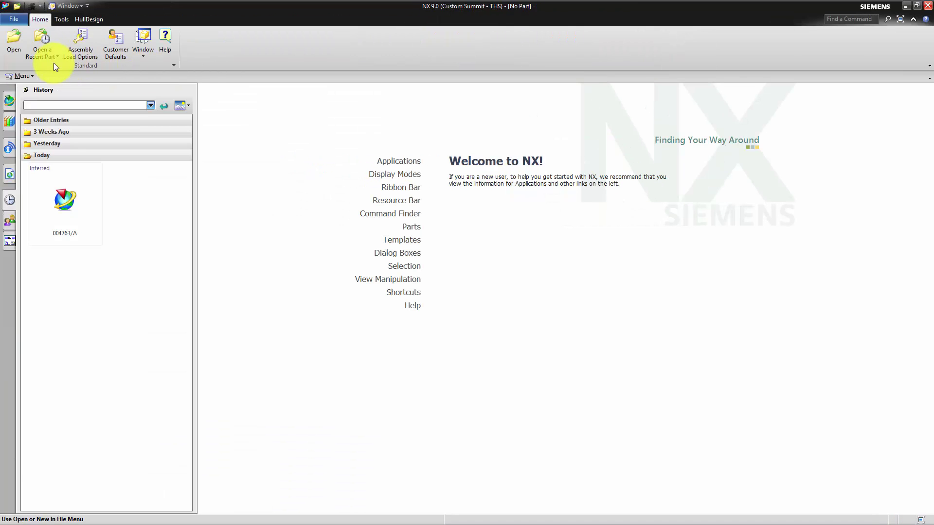
Start Create Clone Assembly and add template assembly 004763/A as the assembly to clone.
click(22, 76)
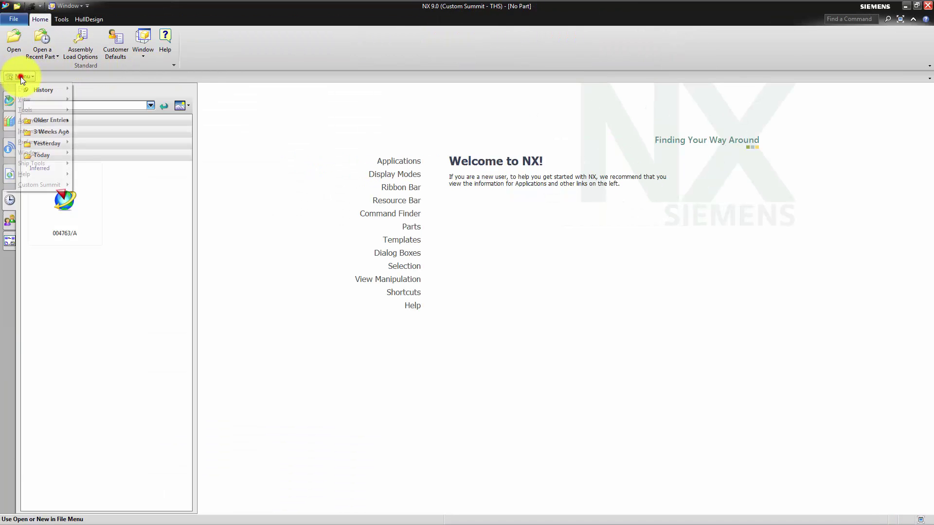
click(39, 120)
click(95, 149)
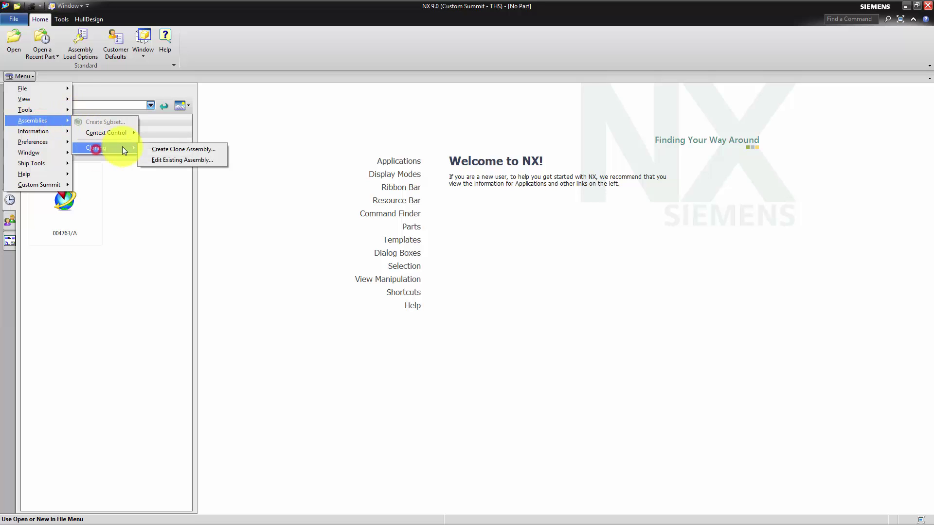
click(161, 149)
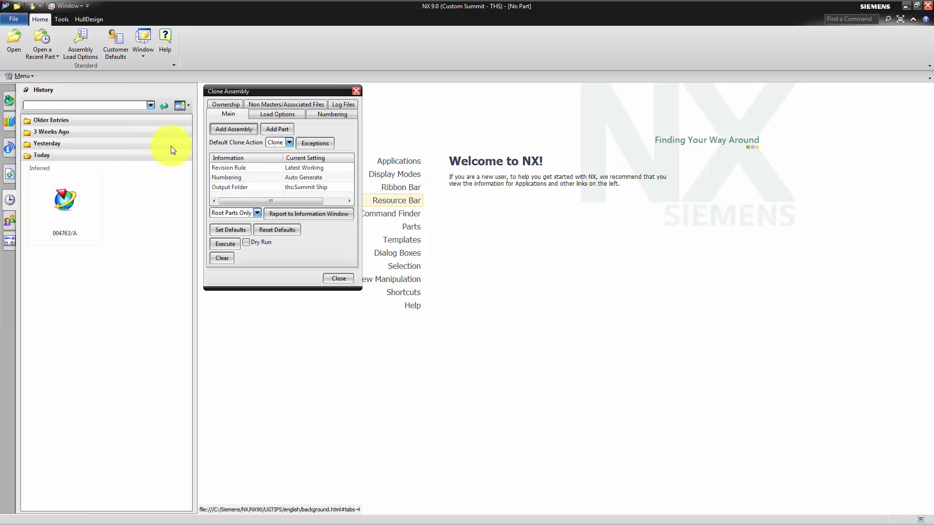
click(224, 132)
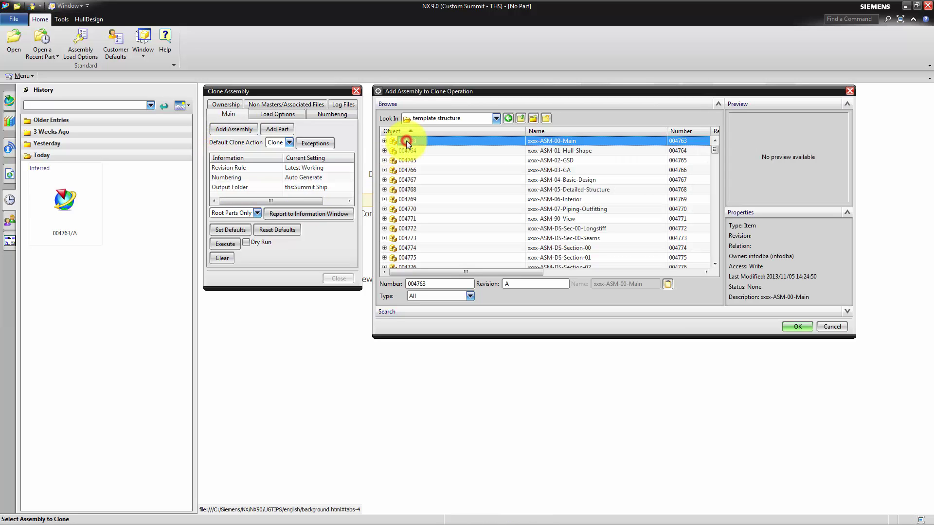
click(796, 327)
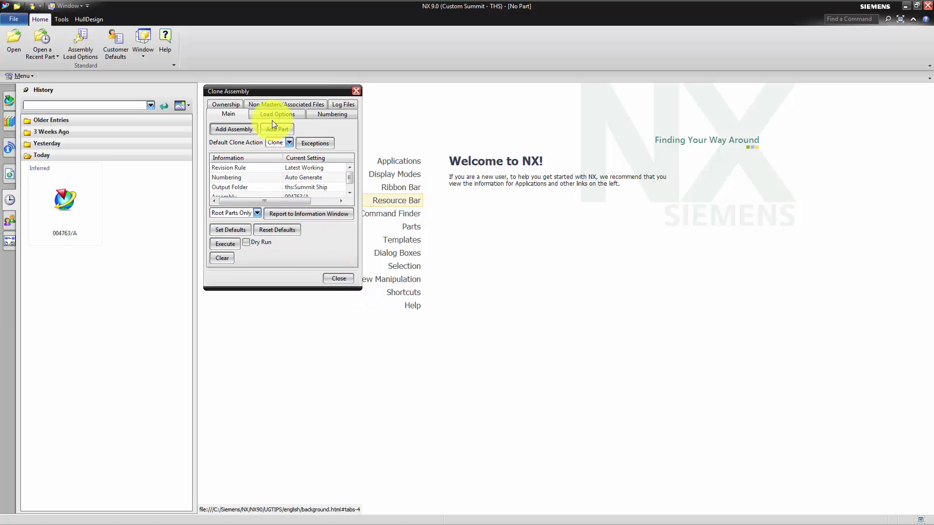
Set the default output folder to Summit Ship Projects Folder > 1501 - new project.
click(312, 116)
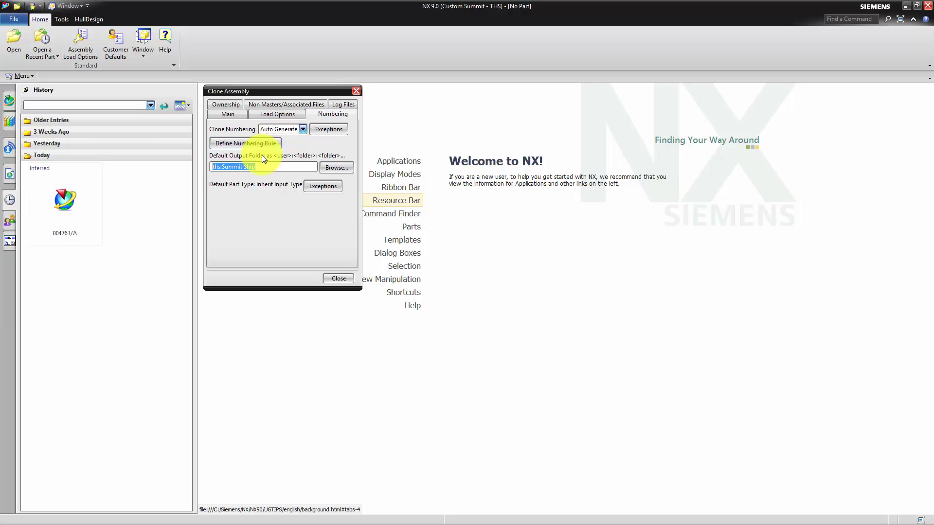
click(329, 168)
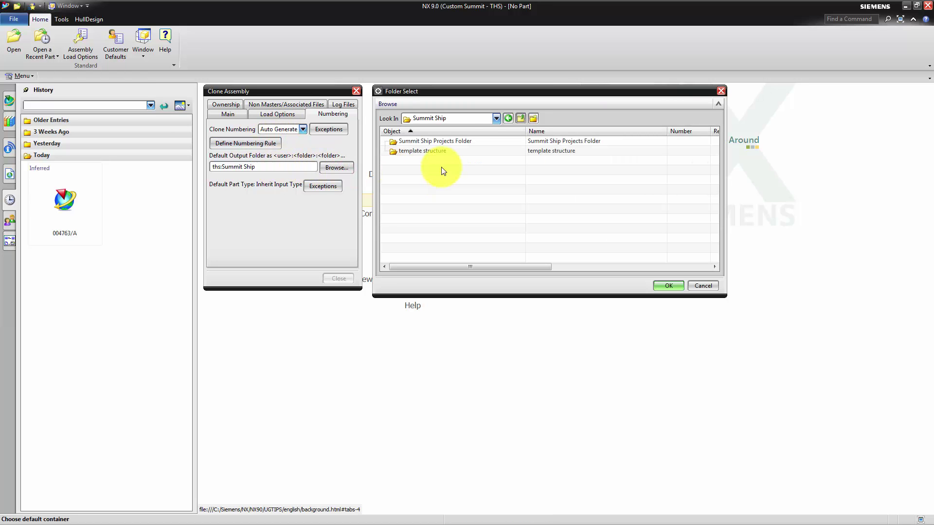
double_click(456, 141)
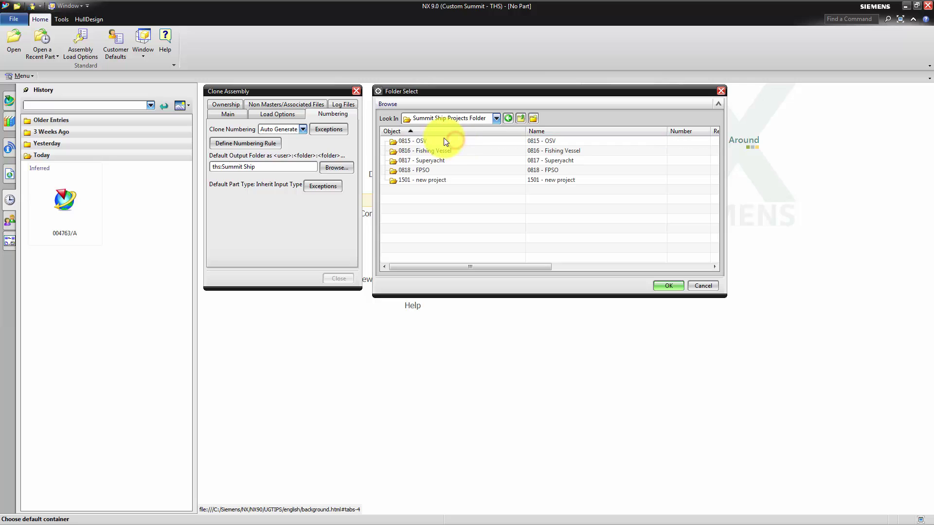
double_click(411, 179)
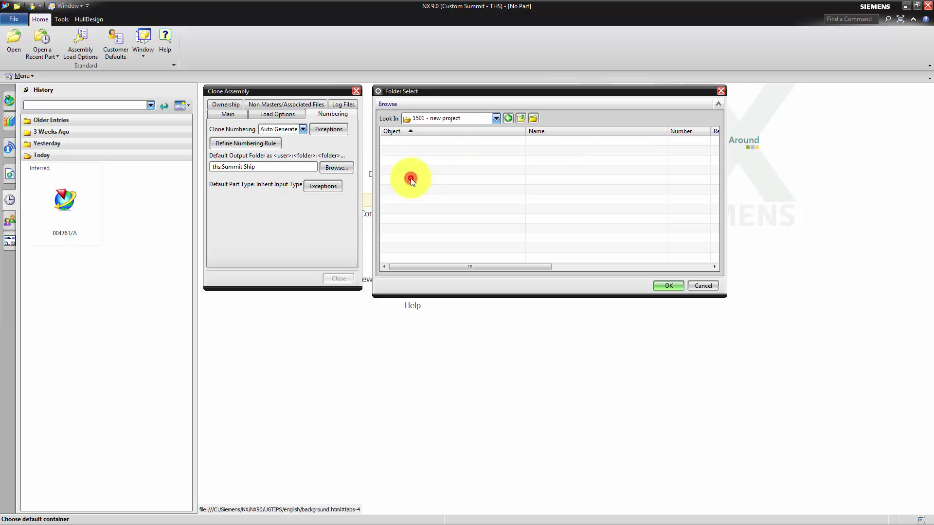
click(676, 285)
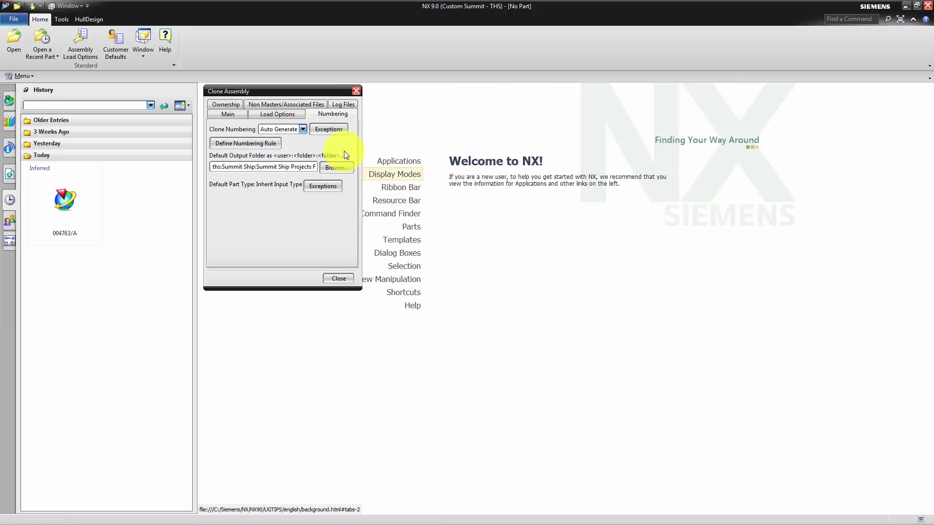
On the Ownership tab, enter the default owner user id and Engineering as the default group.
click(228, 104)
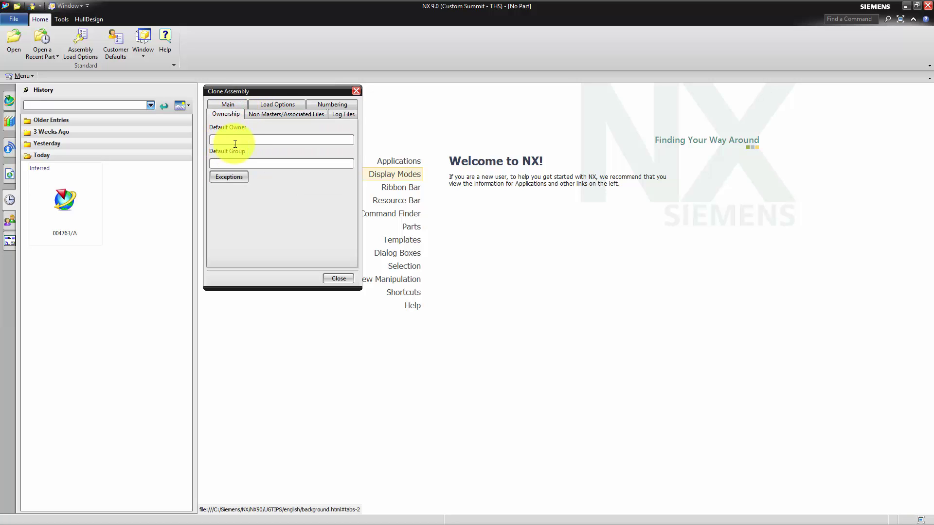
text(t)
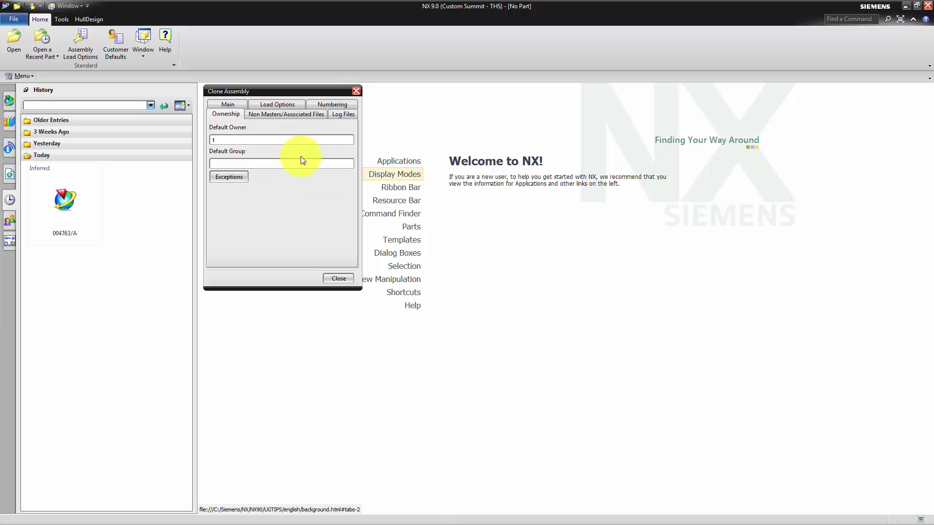
text(hsEngineering)
Add an ownership exception giving parts 004763/A through 004771/A the group Project Administration.
click(220, 176)
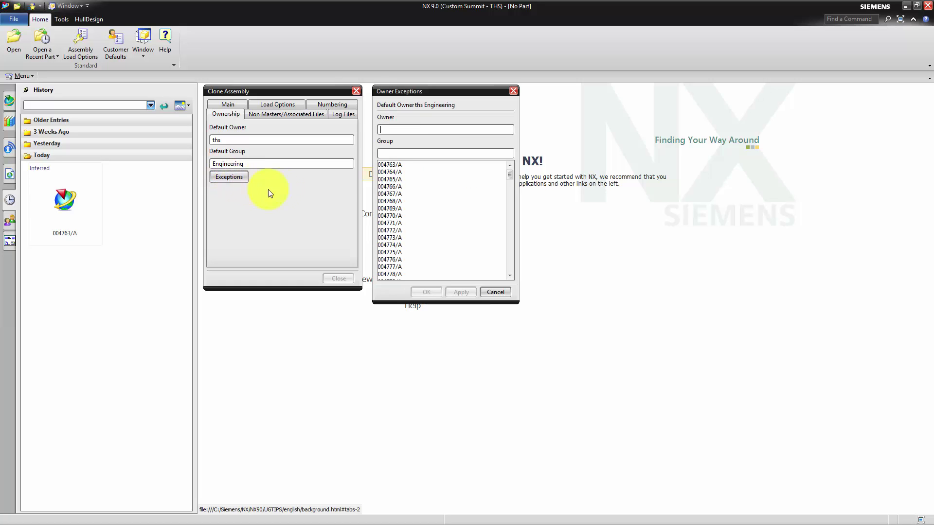
click(388, 166)
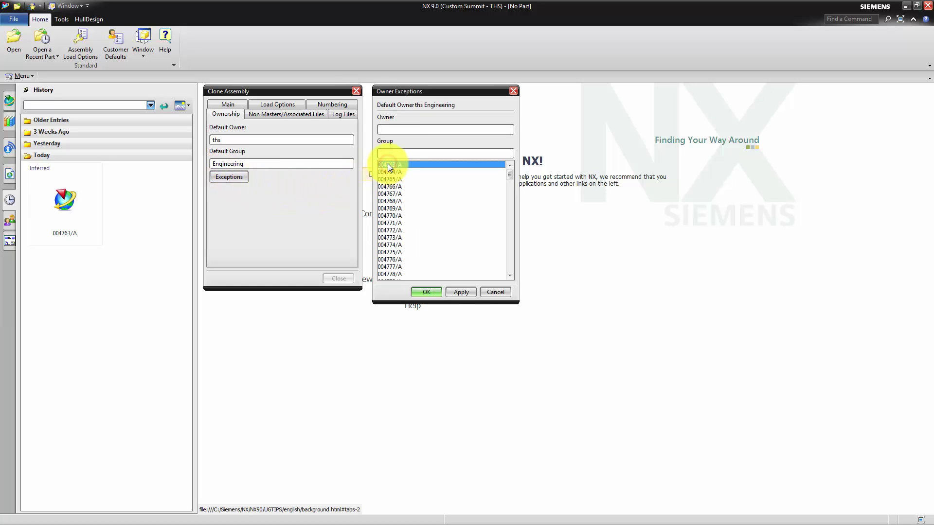
shift+click(392, 231)
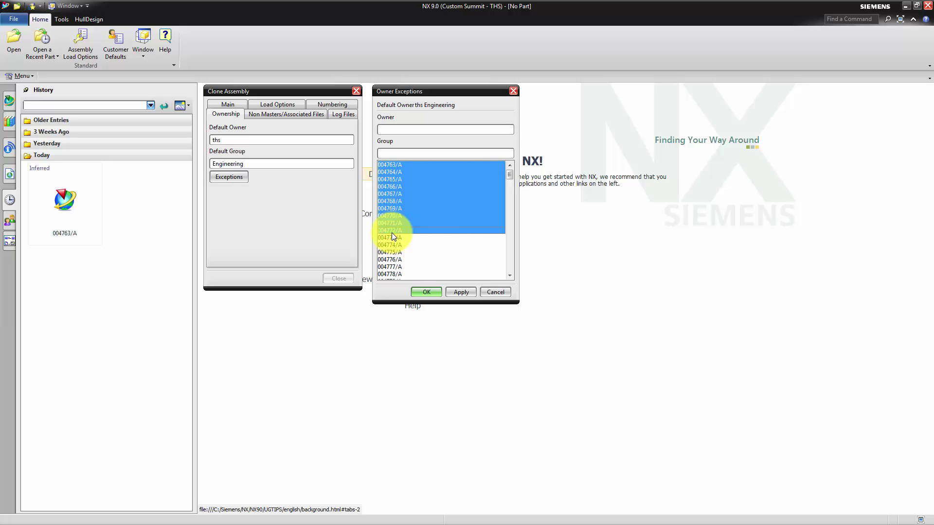
ctrl+click(392, 231)
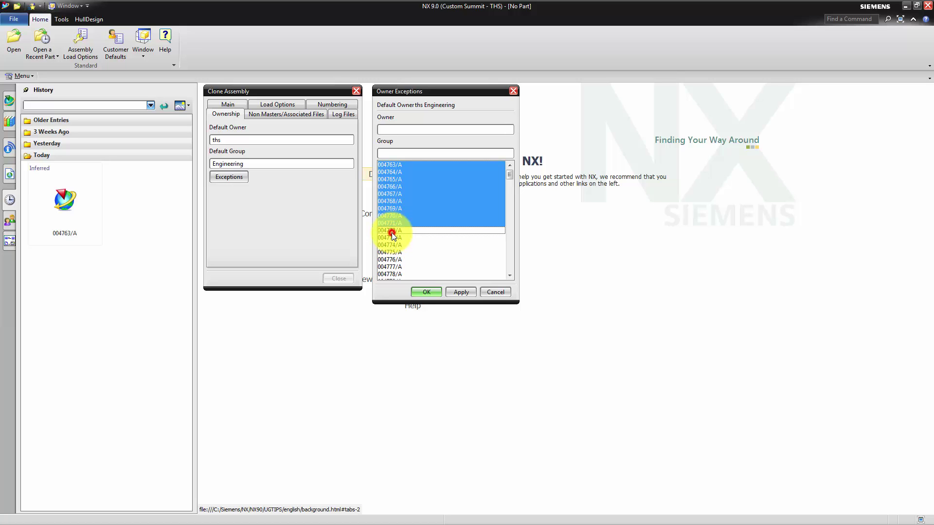
click(402, 128)
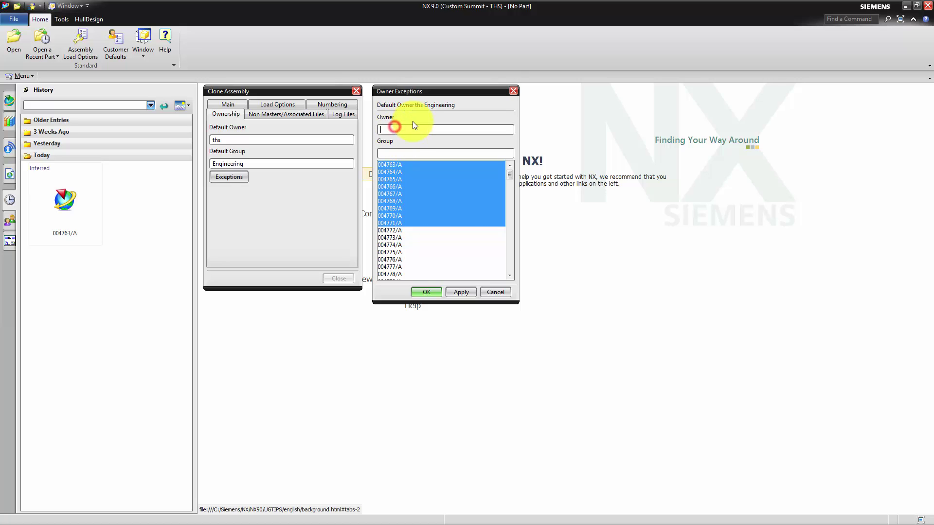
text(Project Administration)
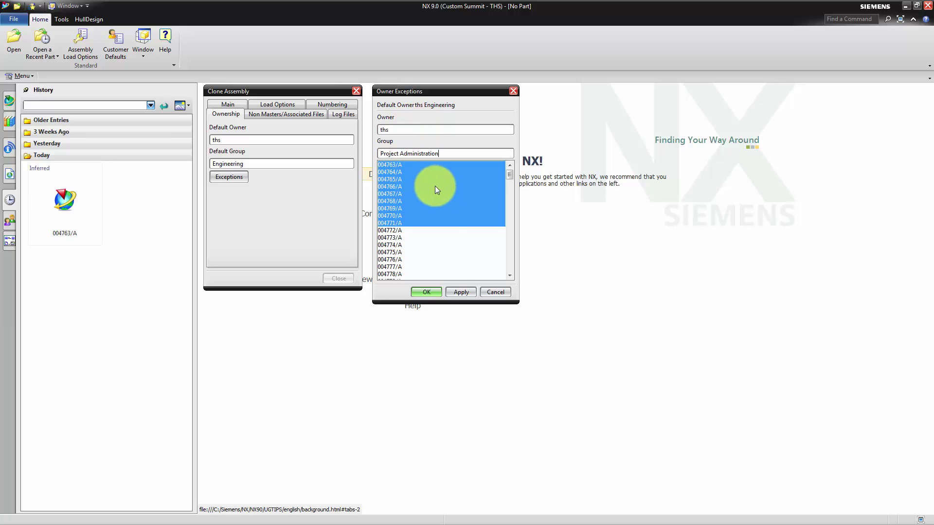
Apply the ownership exception, then run the clone with the dry run option toggled.
click(434, 293)
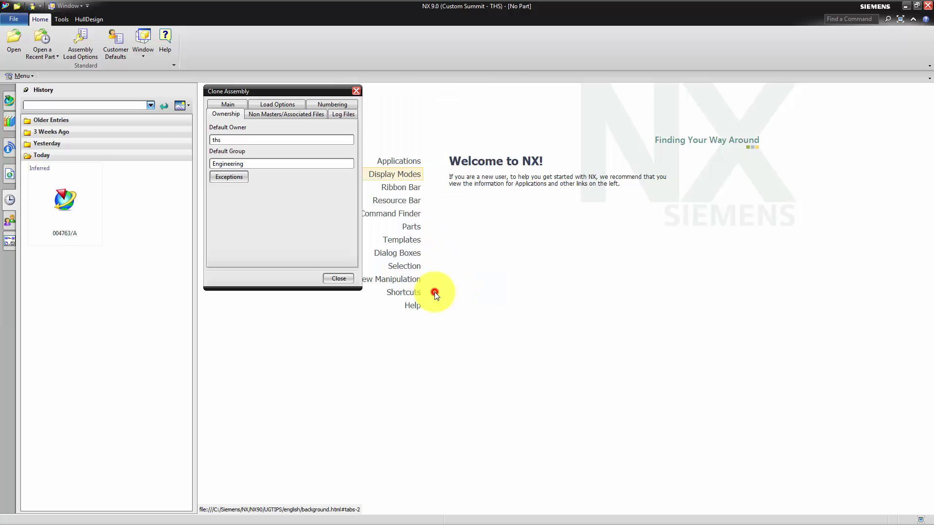
click(217, 105)
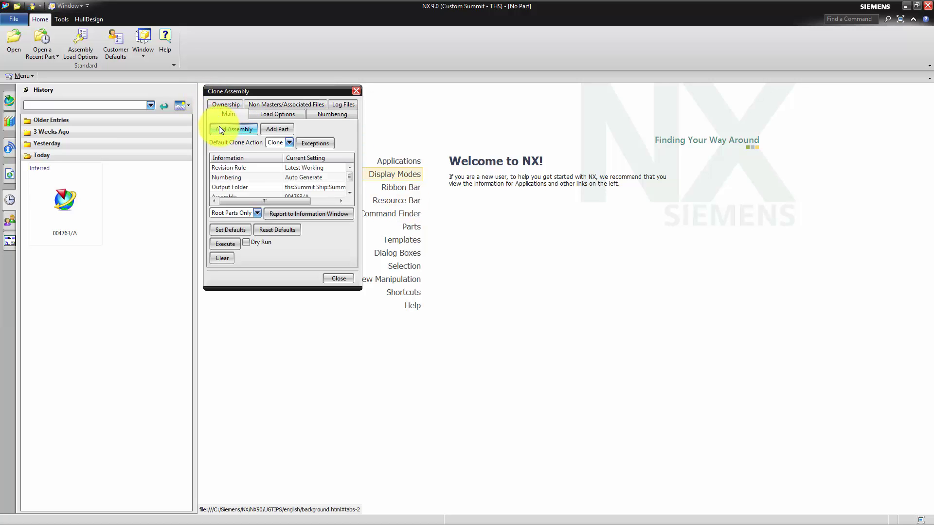
click(246, 244)
click(239, 248)
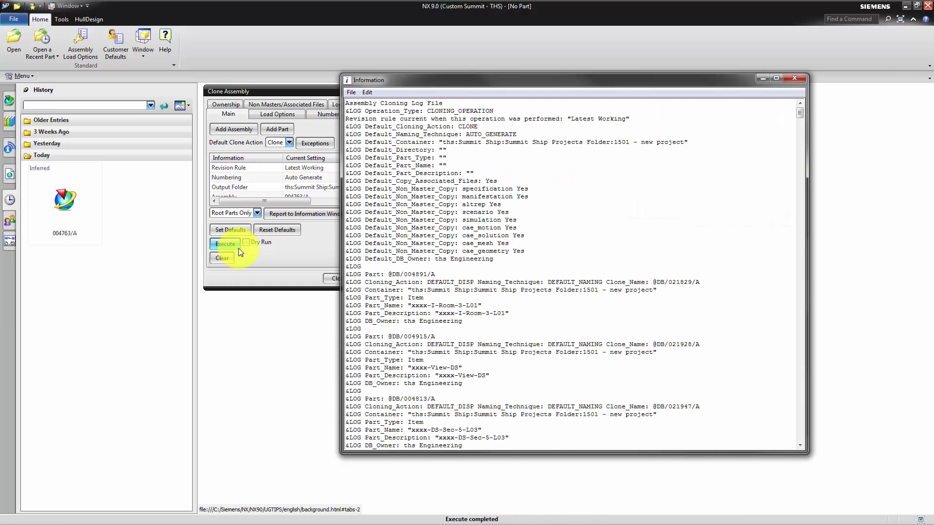
In the clone log, check Piping-Outfitting's Project Administration owner and the xxxx part-name placeholder.
mouse_move(381, 82)
mouse_down()
mouse_move(453, 87)
mouse_move(416, 93)
mouse_up()
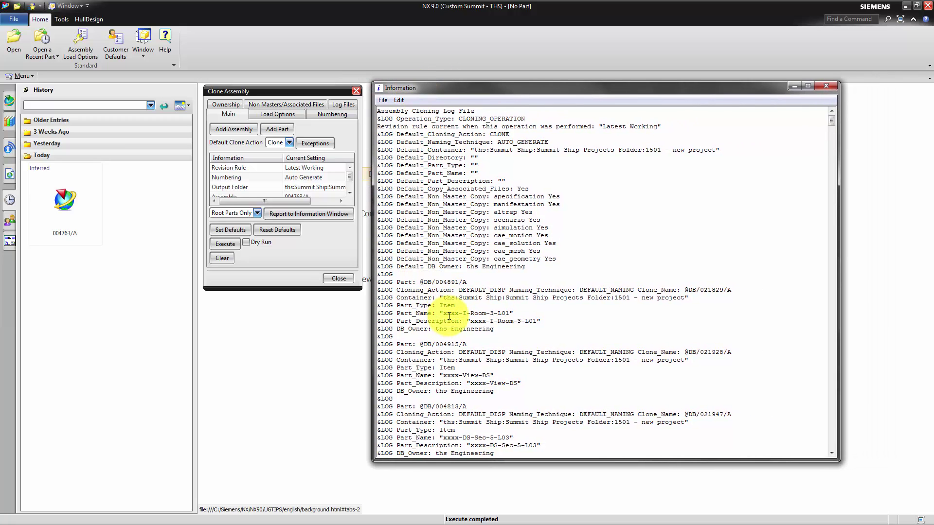
scroll(449, 316, down, 10)
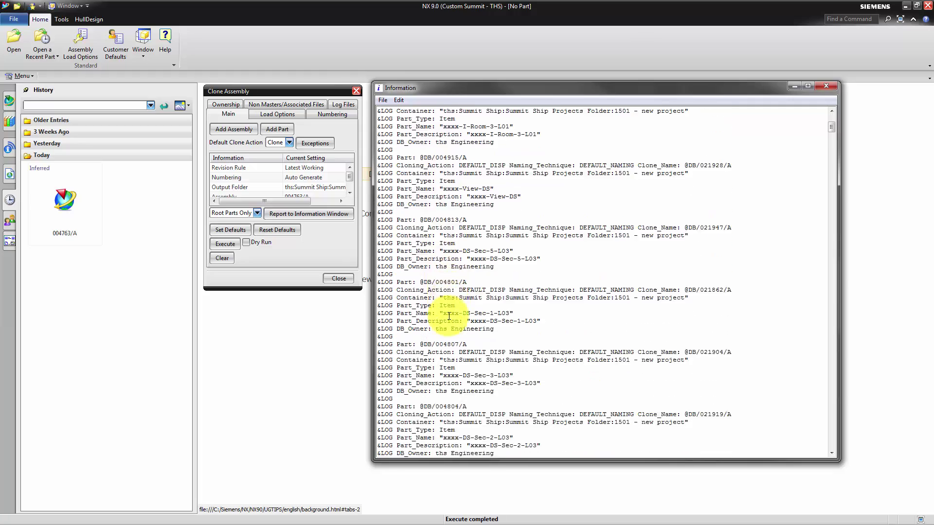
scroll(449, 317, down, 10)
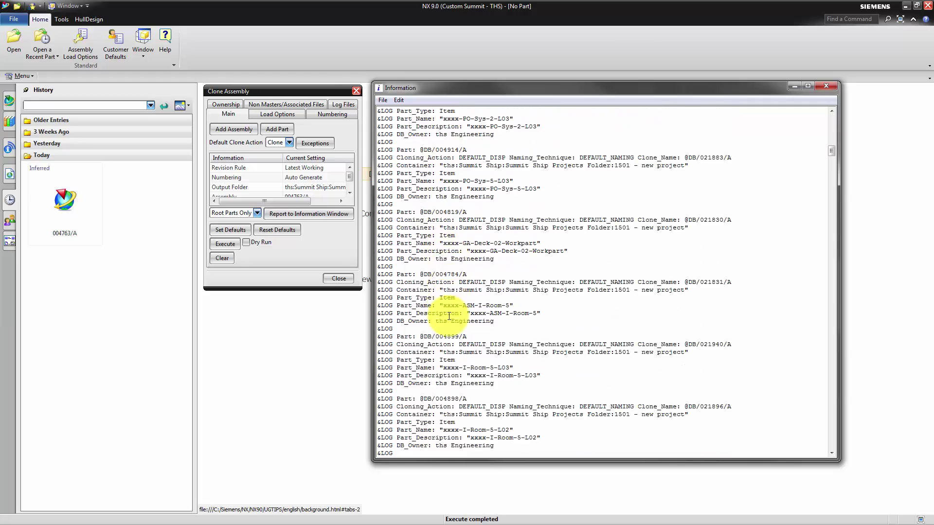
scroll(447, 330, down, 10)
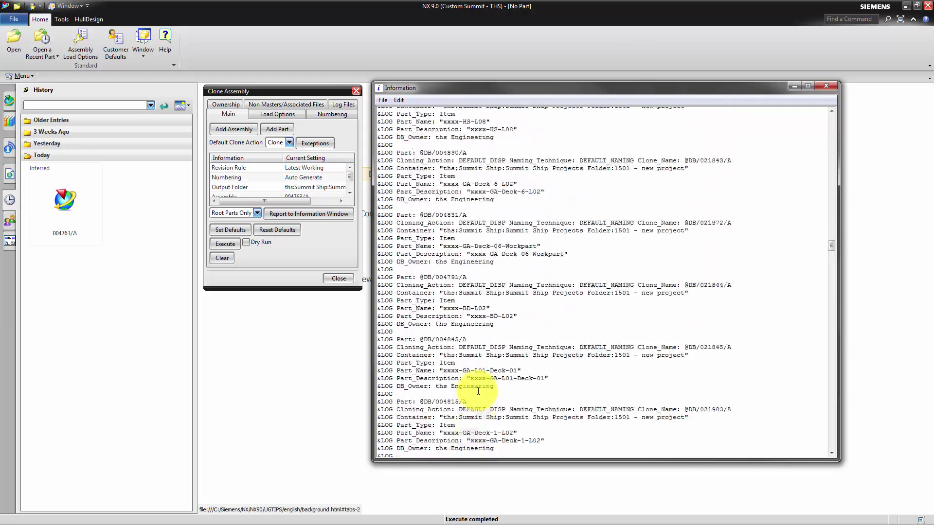
scroll(493, 387, down, 10)
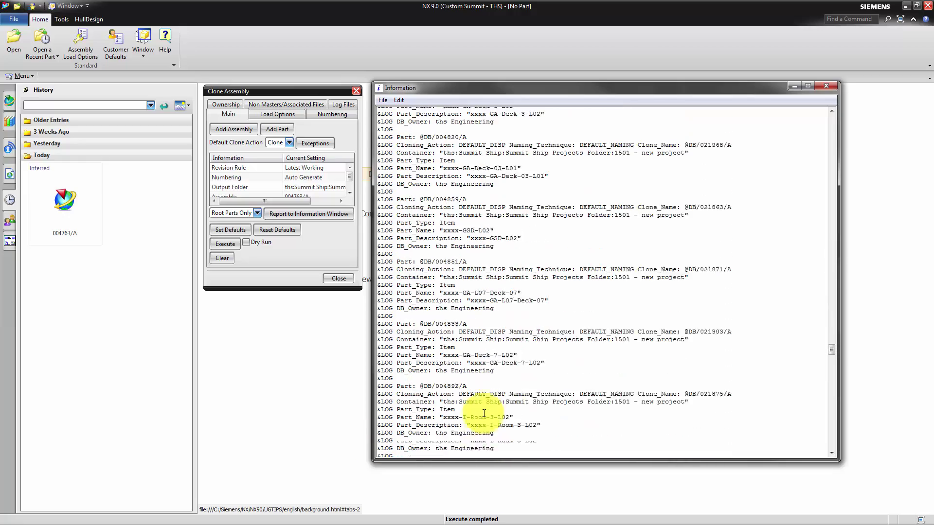
scroll(525, 382, down, 3)
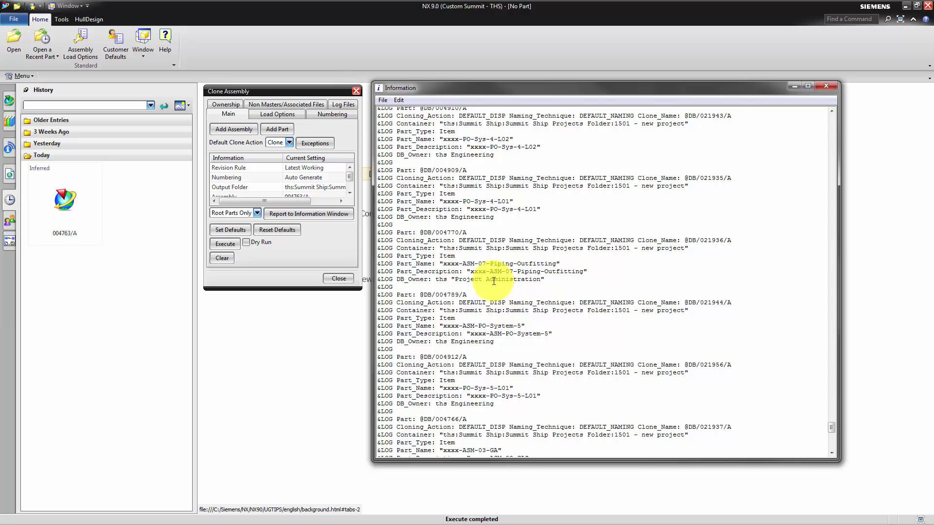
drag(490, 271, 525, 272)
drag(458, 282, 538, 287)
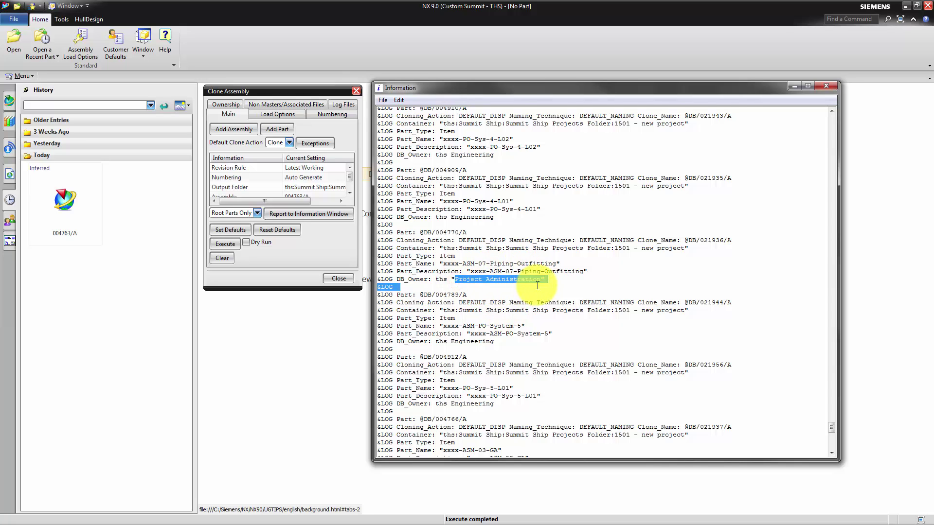
click(537, 287)
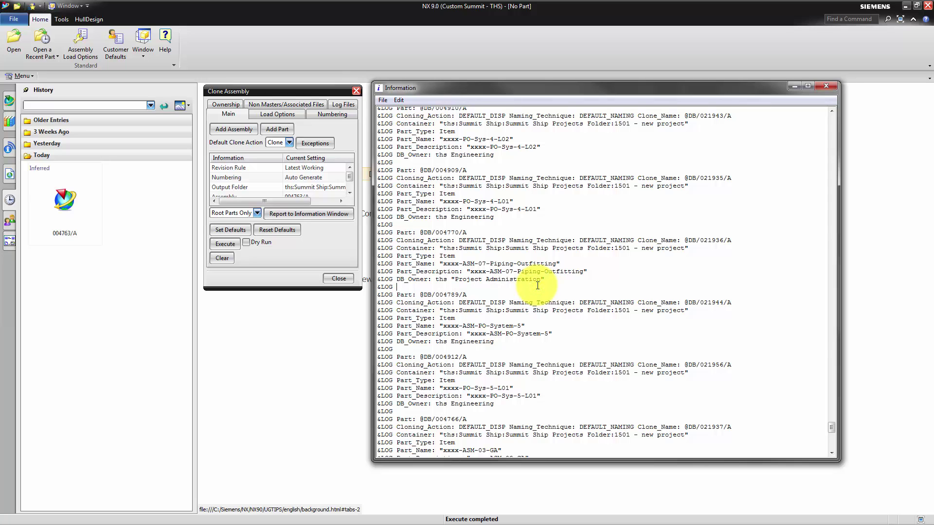
click(449, 264)
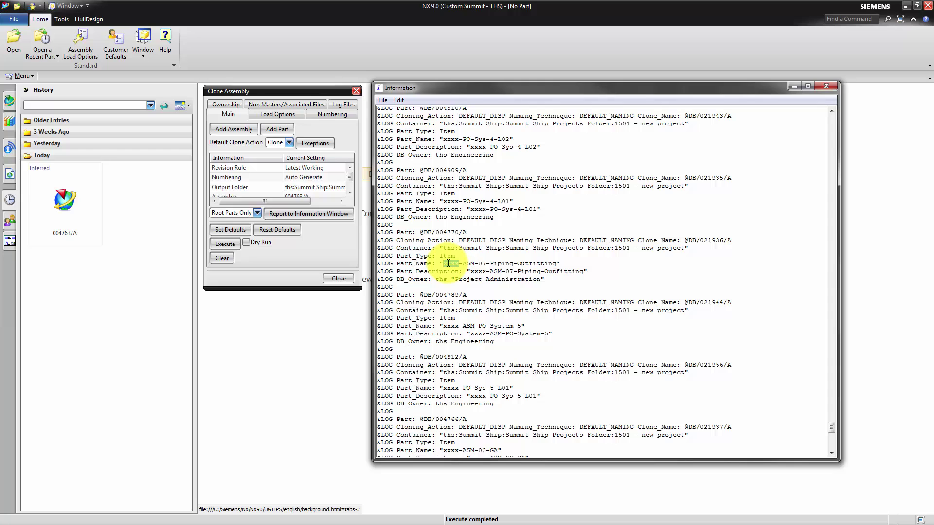
Save the Information window's clone report as a text file named projectClone.
click(383, 100)
click(386, 110)
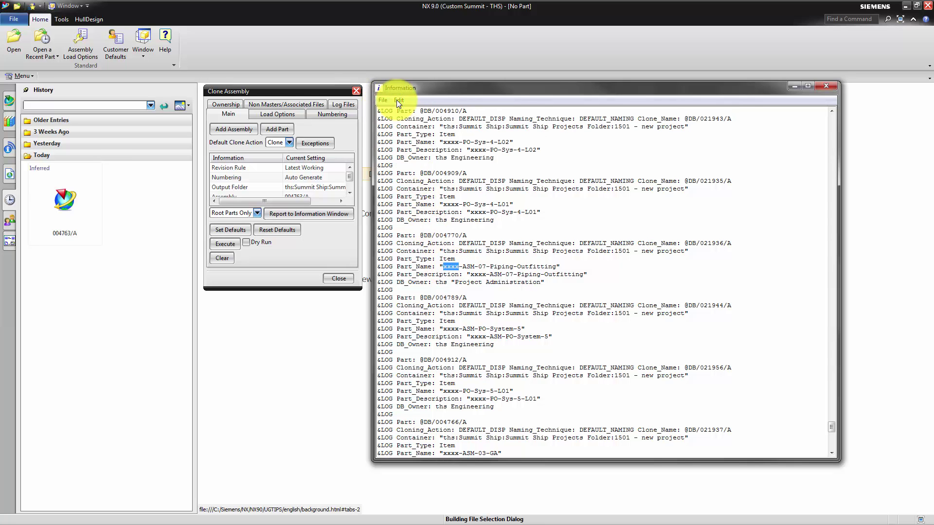
click(388, 99)
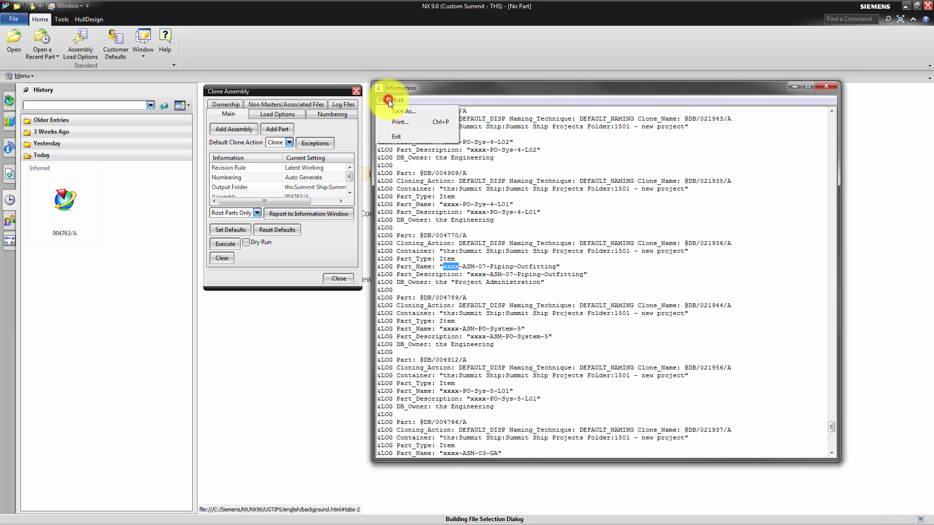
click(390, 113)
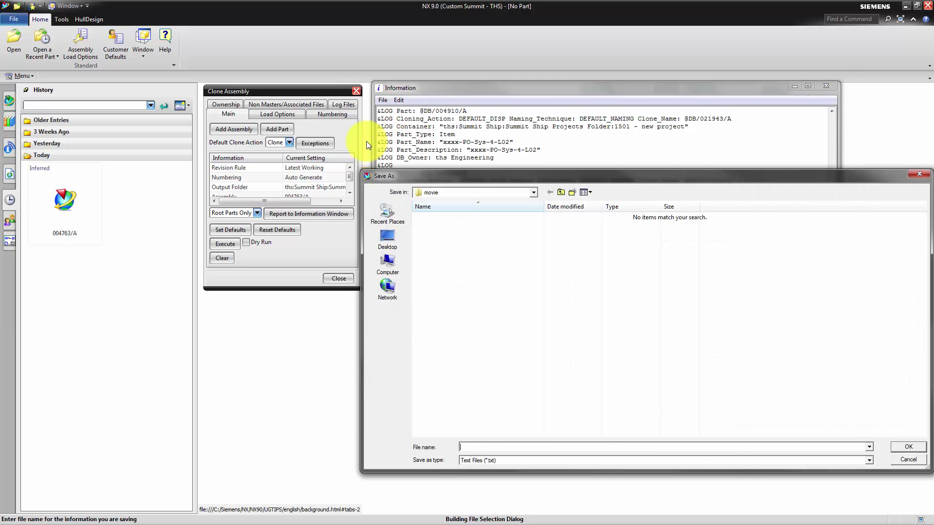
click(486, 446)
text(projectClone)
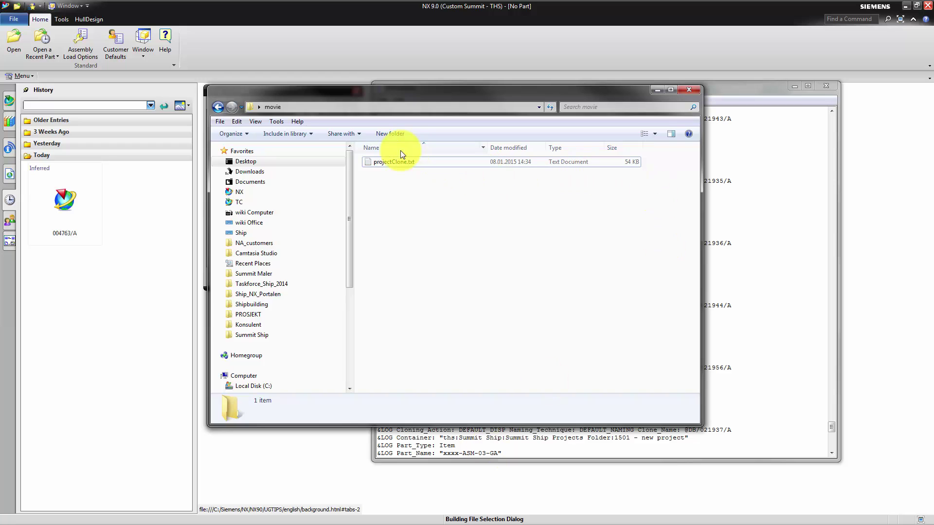
Open projectClone.txt in Notepad++ and select the xxxx placeholder on line 27.
click(388, 162)
right_click(387, 162)
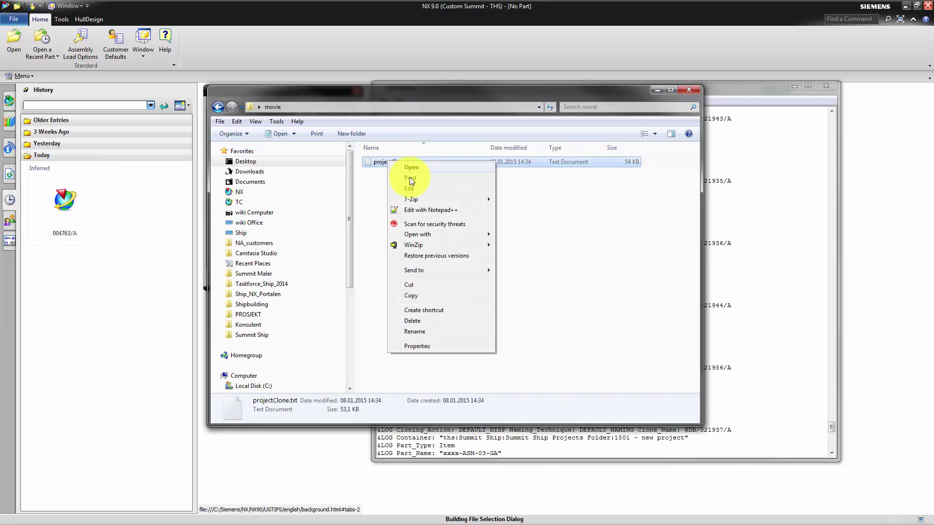
click(420, 211)
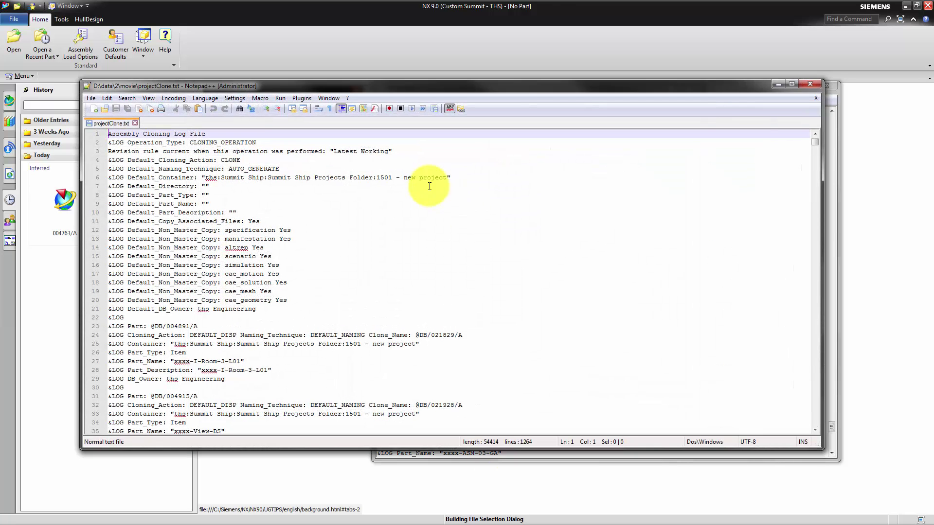
double_click(184, 361)
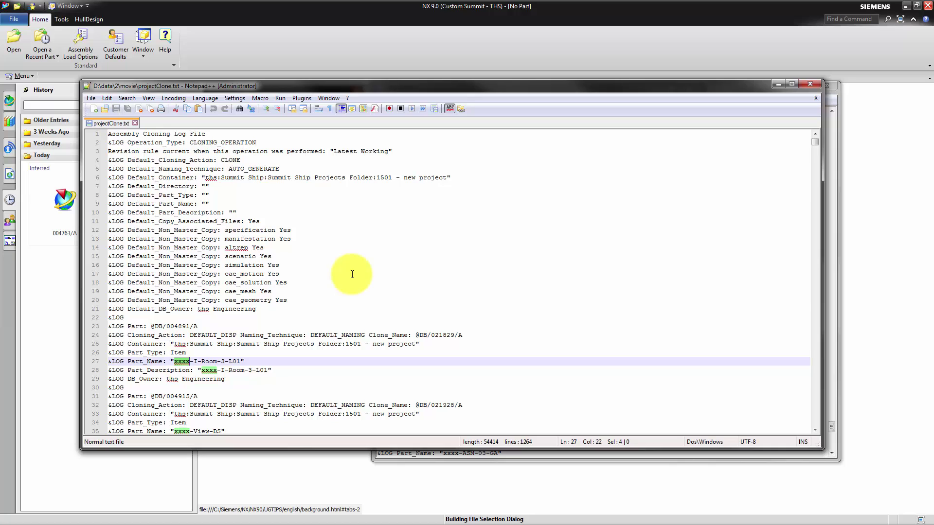
Replace all 308 xxxx placeholders with 1501, save the file, and close the NX report window.
key(ctrl+f)
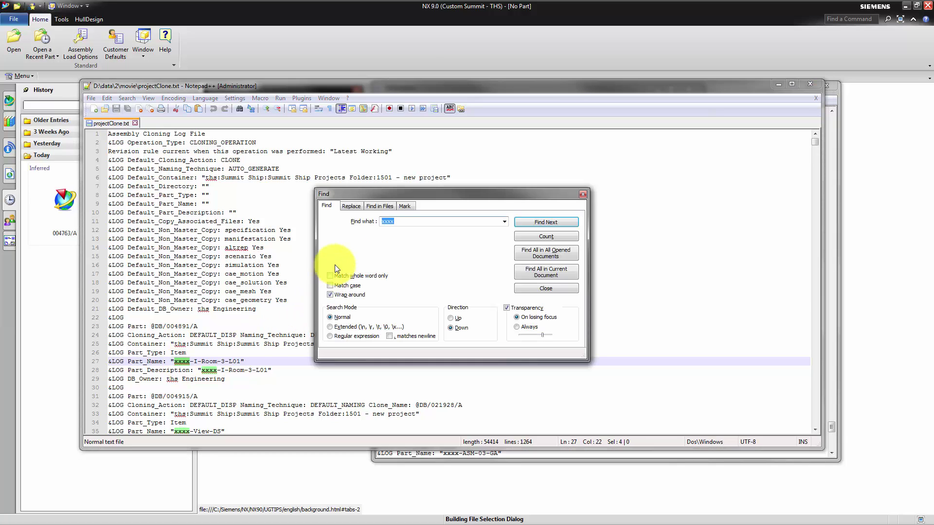
click(346, 206)
click(438, 235)
text(1501)
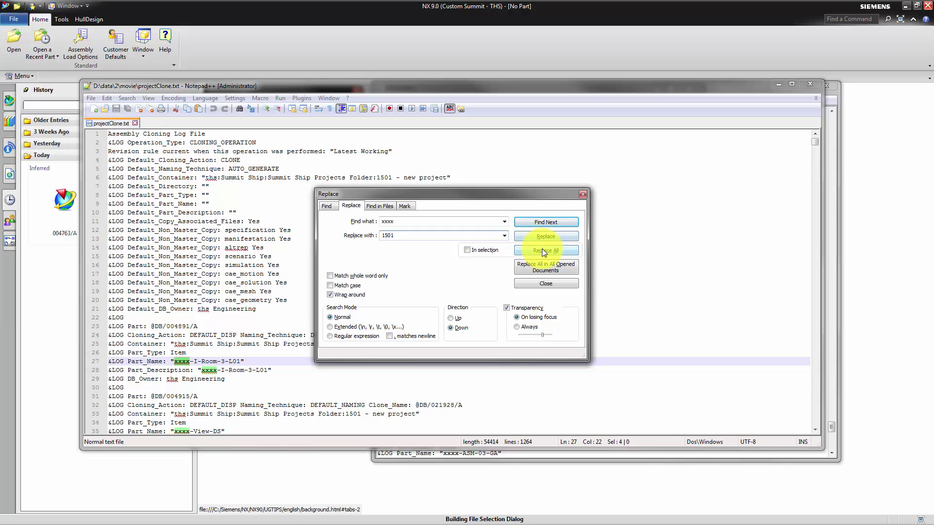
click(530, 233)
click(529, 232)
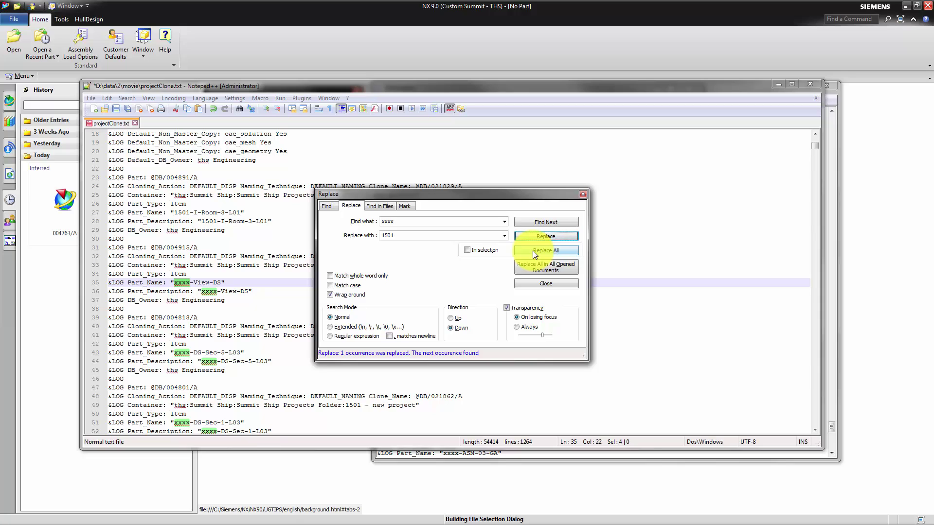
click(532, 250)
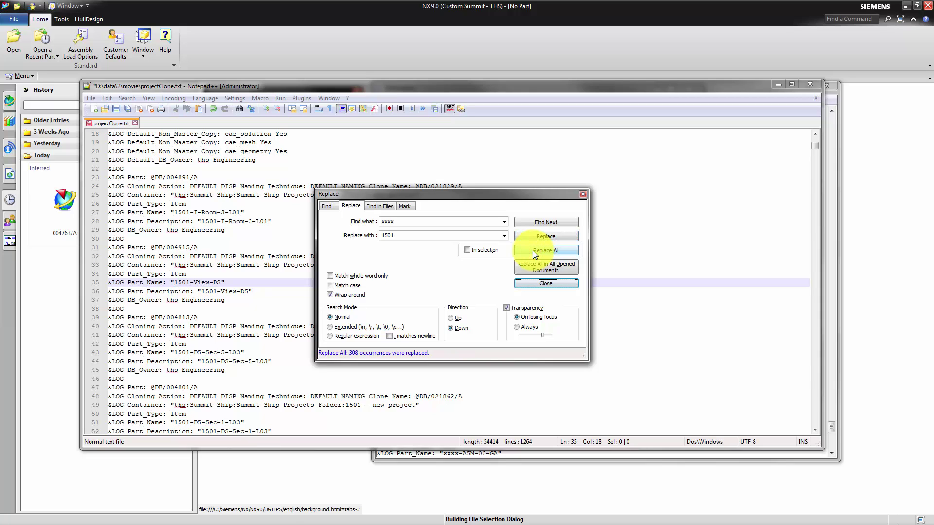
click(529, 280)
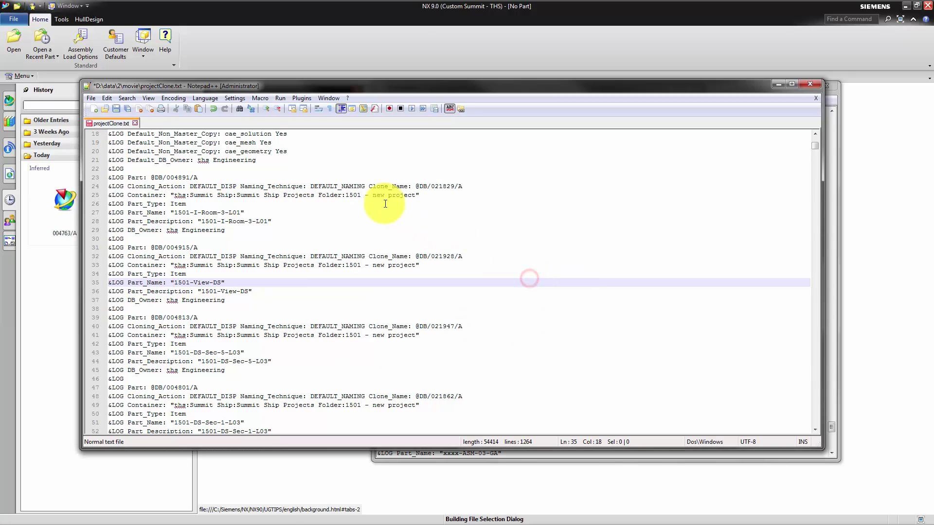
click(116, 109)
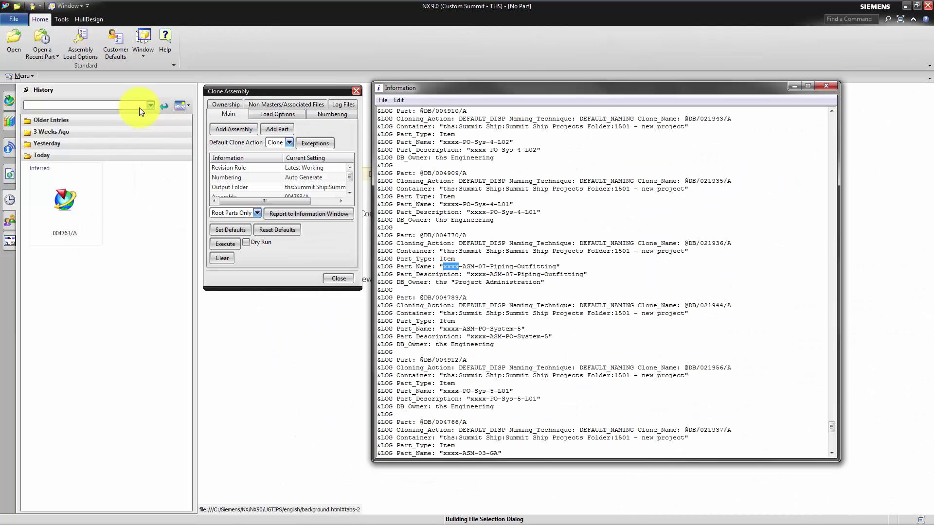
click(819, 86)
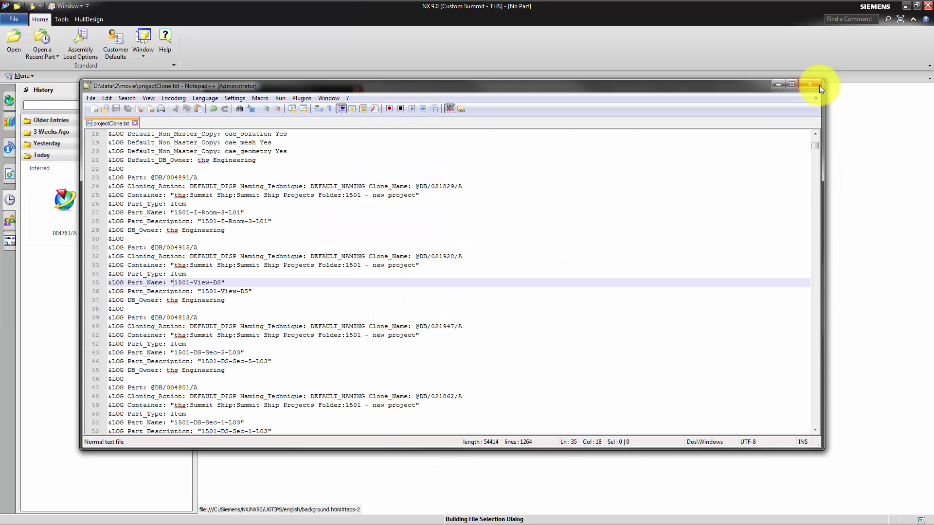
Clear the clone settings and choose to load and apply an existing log file.
click(819, 86)
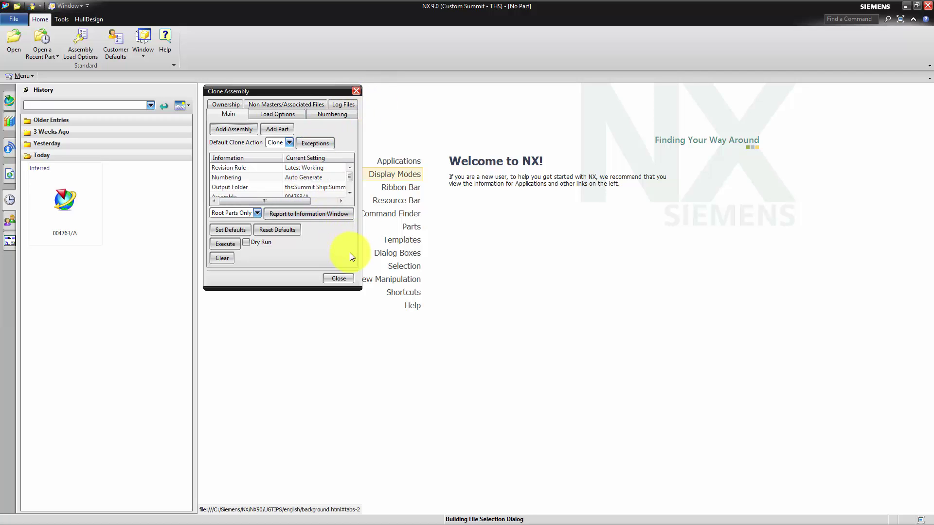
click(222, 259)
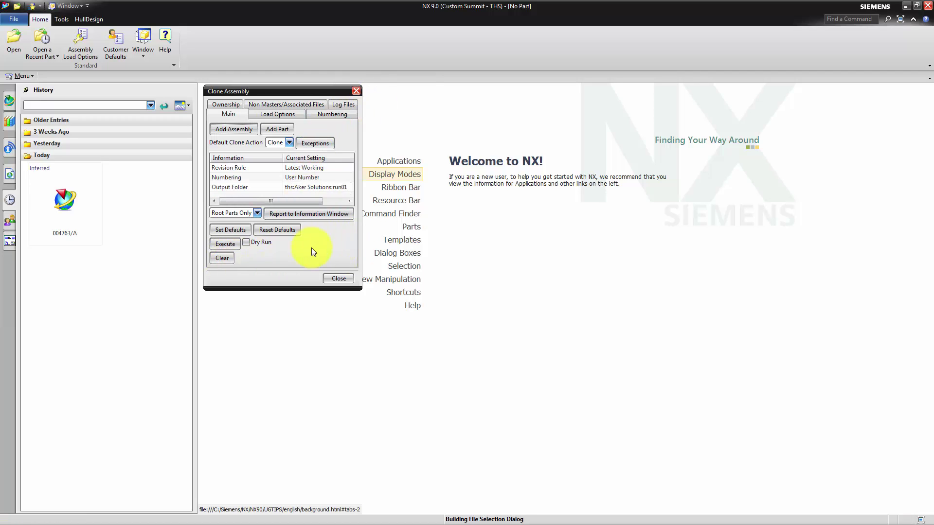
click(345, 104)
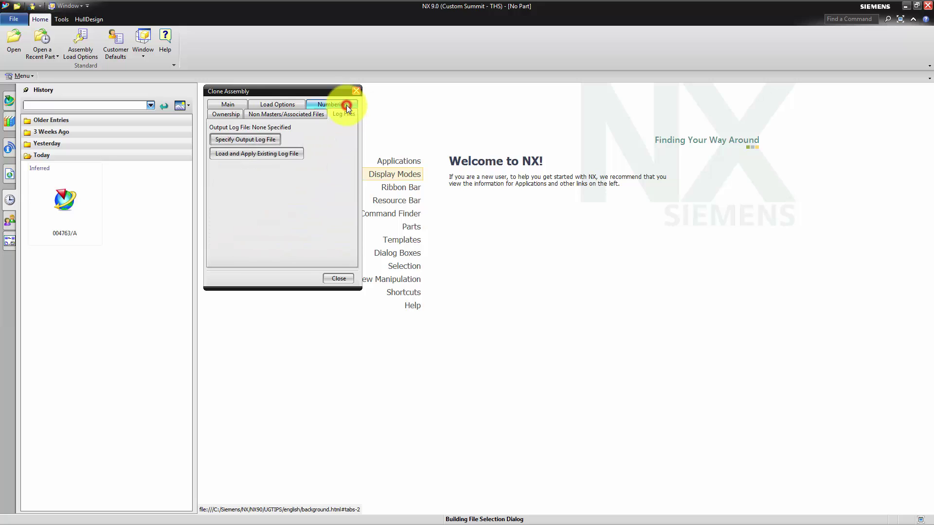
click(257, 154)
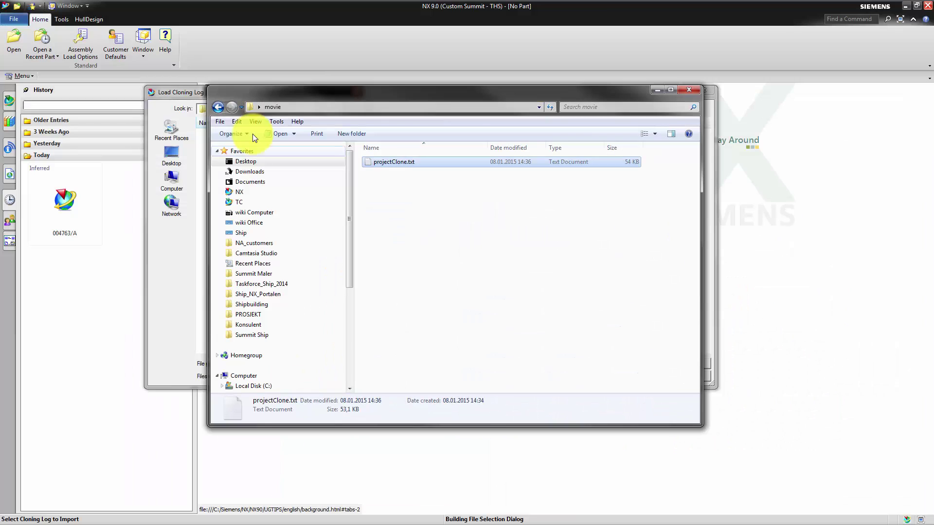
Rename projectClone.txt to projectClone.clone and load it as the clone log.
click(385, 162)
click(416, 161)
key(BackSpace)
key(BackSpace)
key(BackSpace)
text(clone)
key(Return)
key(Return)
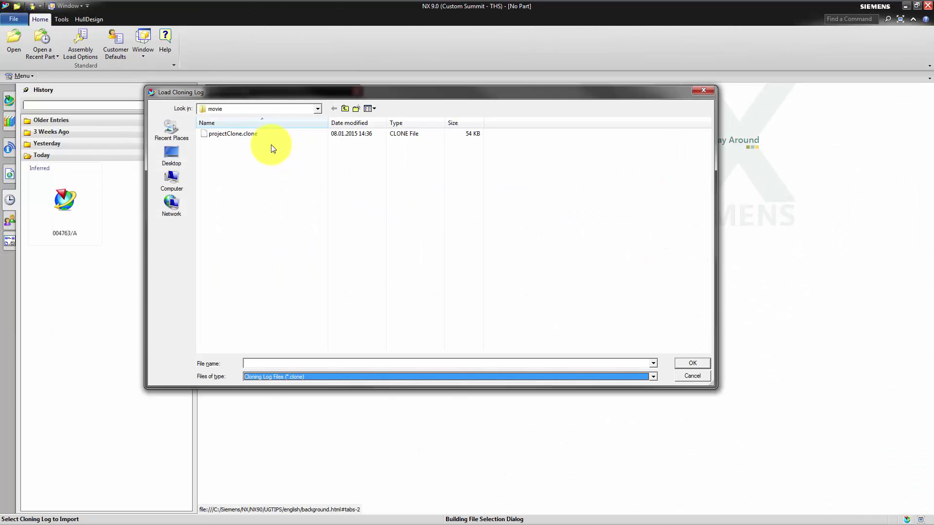
click(262, 134)
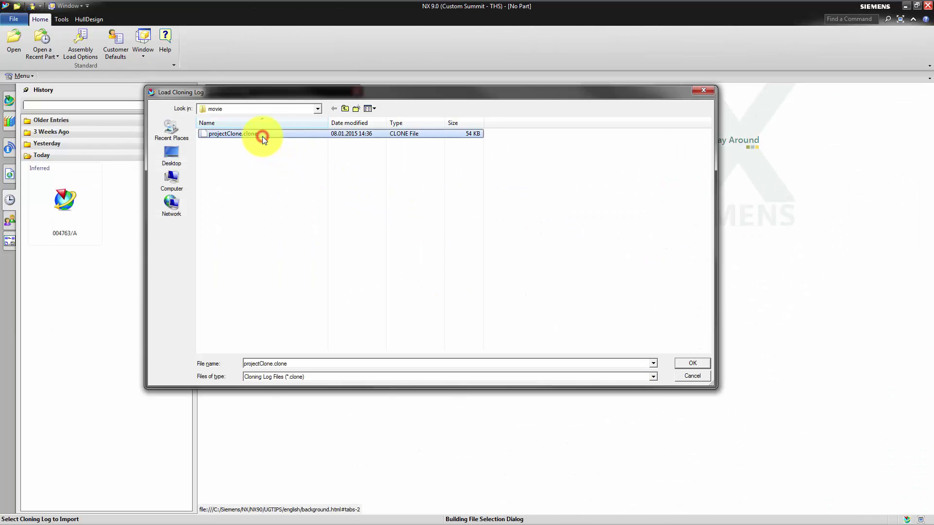
click(690, 364)
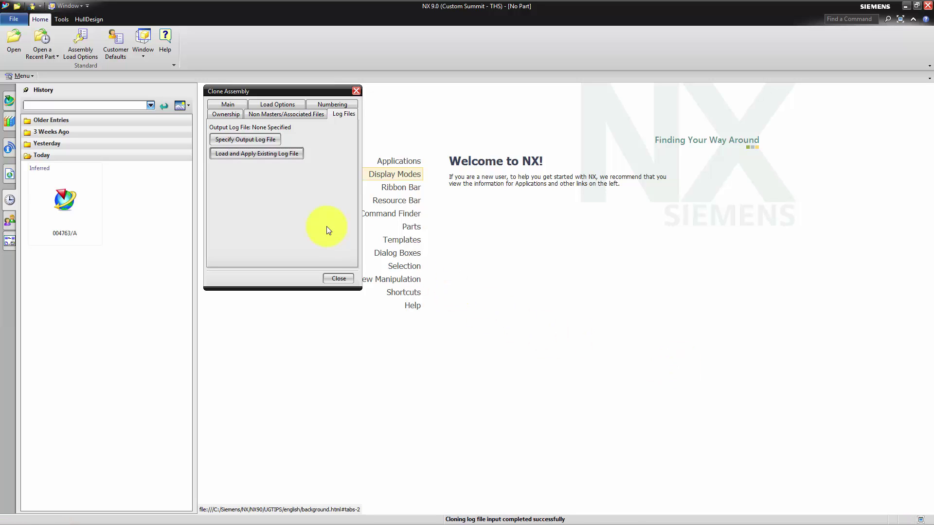
Execute the clone from the Main tab, creating all 155 parts as 1501-named items, then switch to Teamcenter.
click(239, 106)
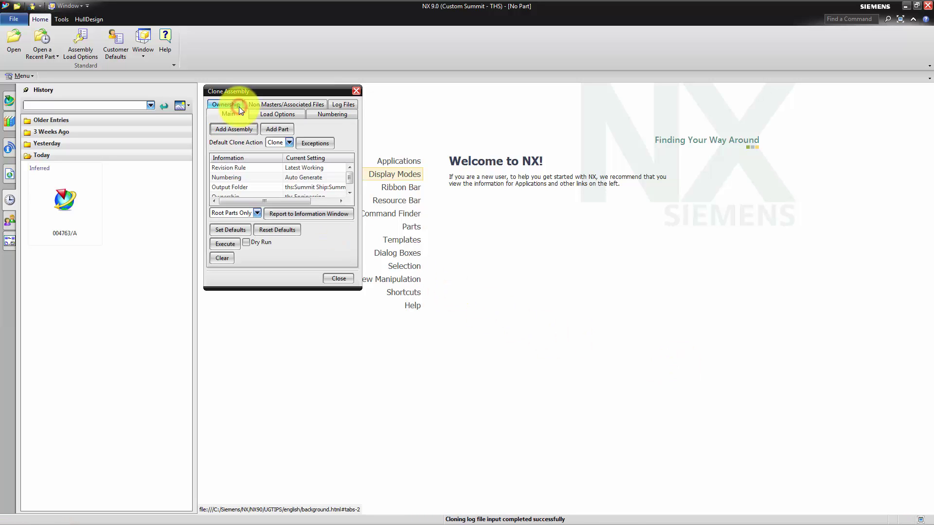
click(233, 241)
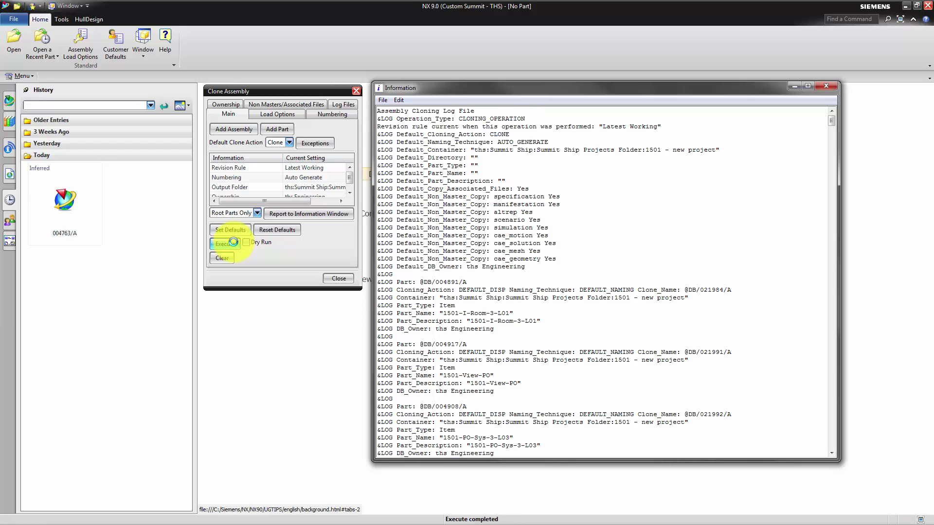
key(super+Tab)
key(super+Tab)
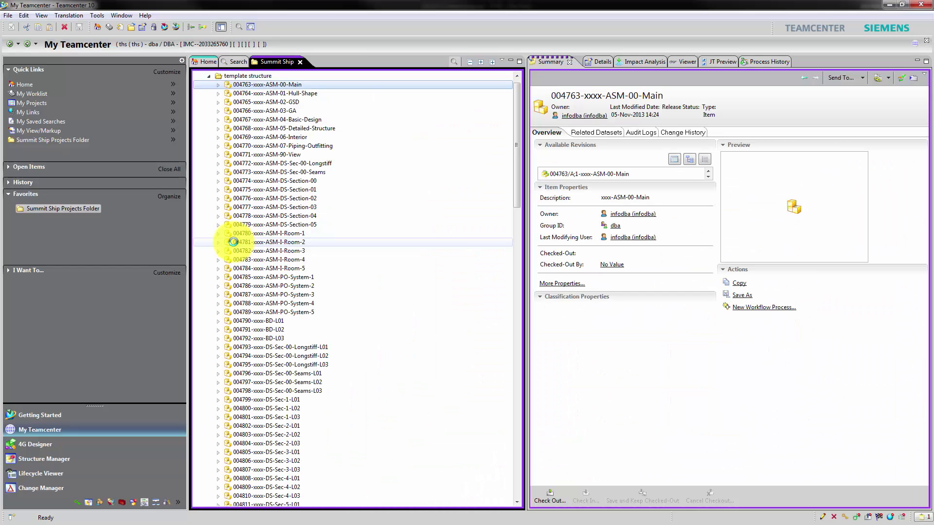
click(209, 76)
click(37, 209)
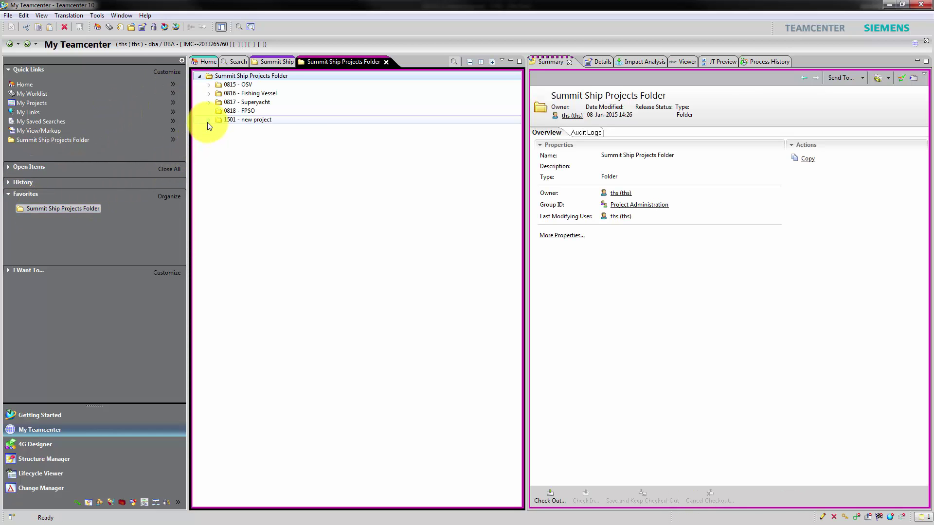
click(209, 120)
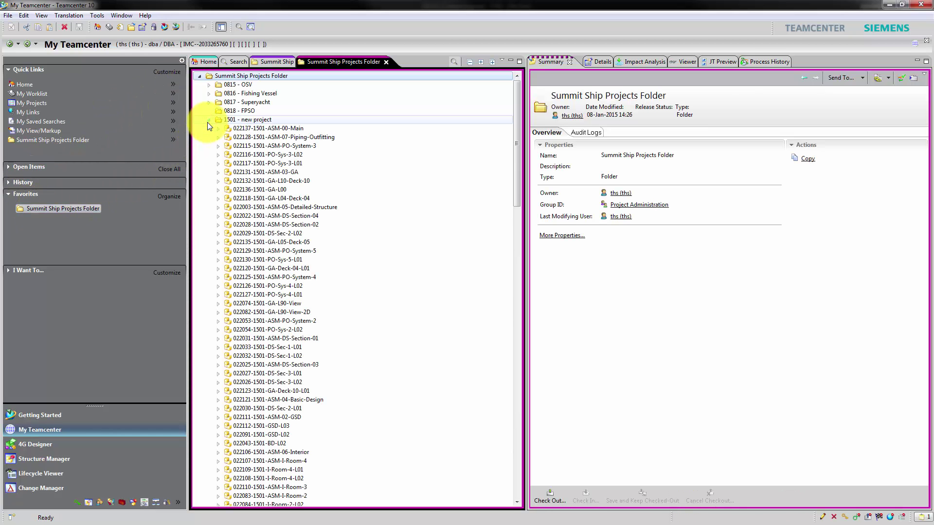
click(251, 129)
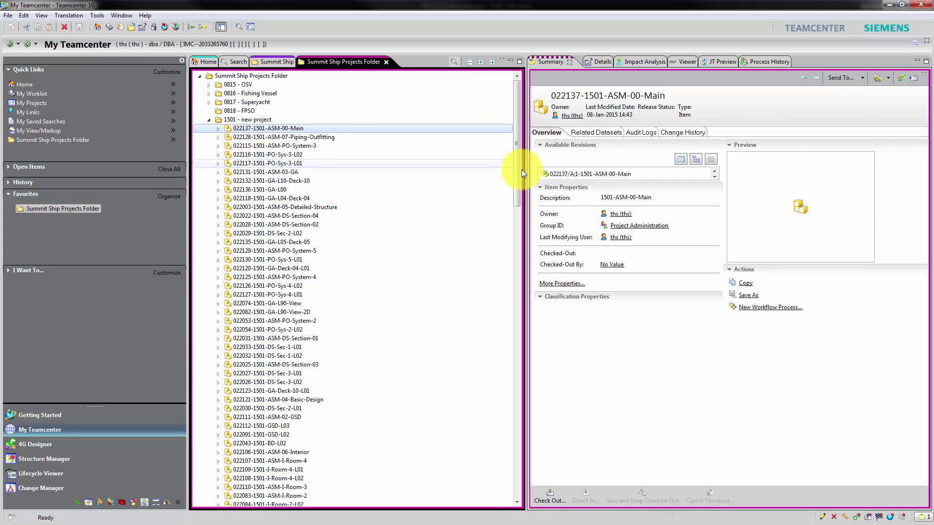